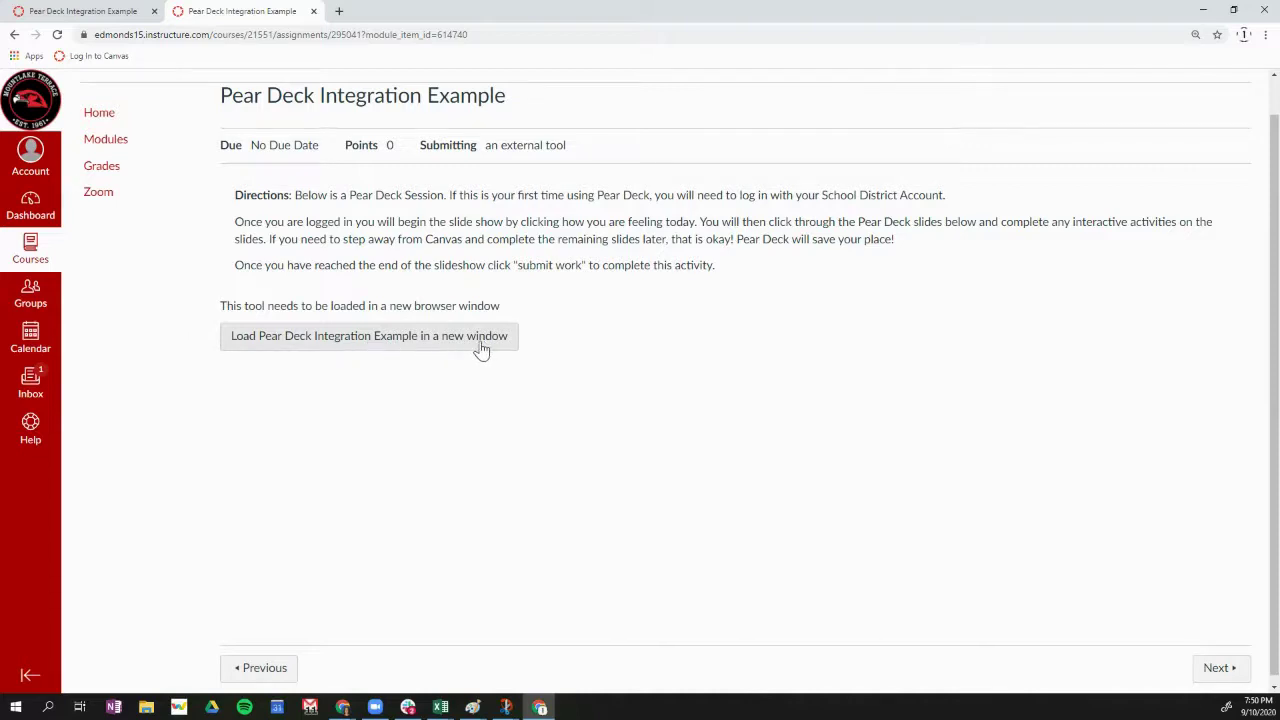
Step: Launch the Pear Deck Integration Example from the Canvas assignment in a new tab
{"action": "left_click", "coordinate": [366, 346]}
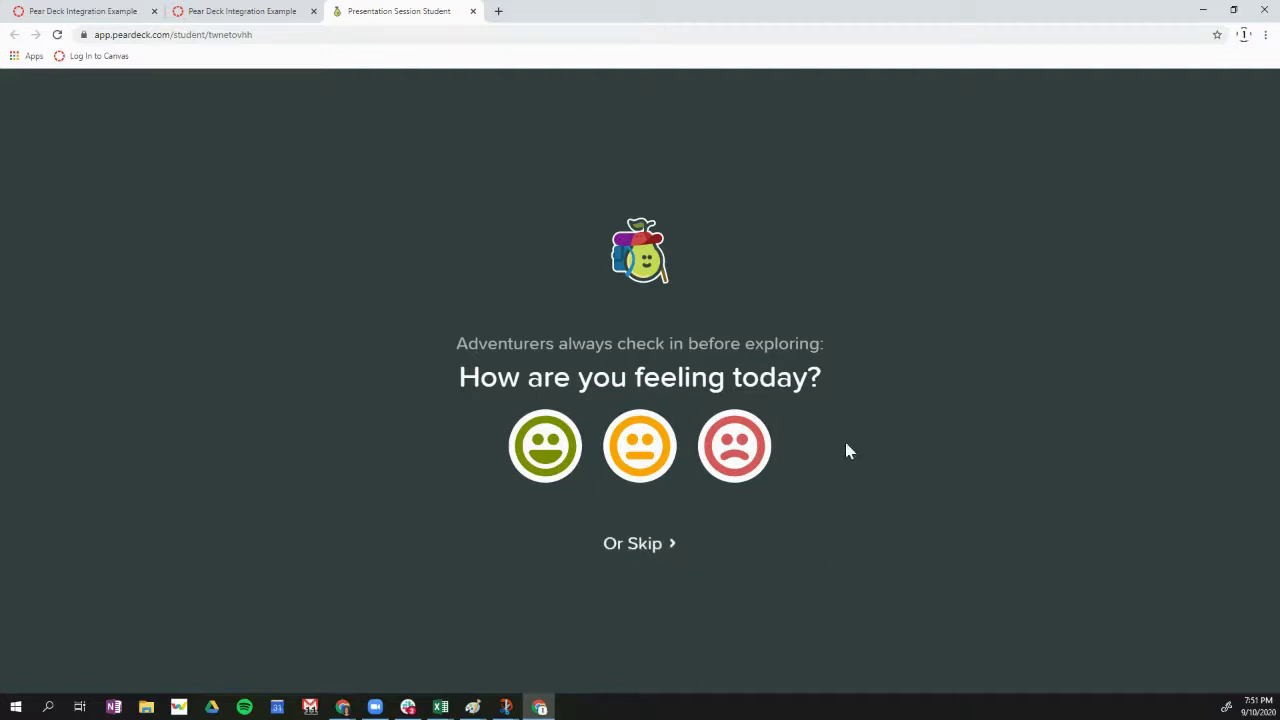
Step: Answer the 'How are you feeling today?' check-in with the green happy face
{"action": "left_click", "coordinate": [553, 453]}
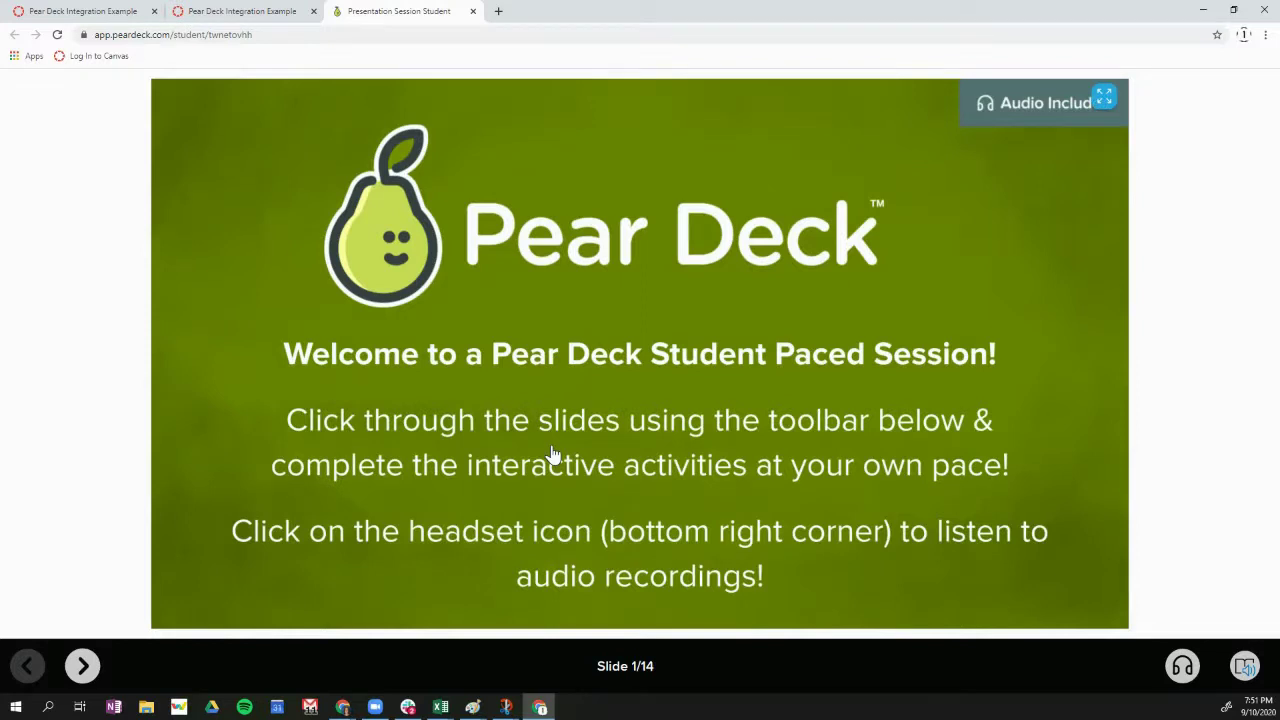
Step: Return to welcome slide 1 of 14 and bring up its audio recording player
{"action": "left_click", "coordinate": [84, 667]}
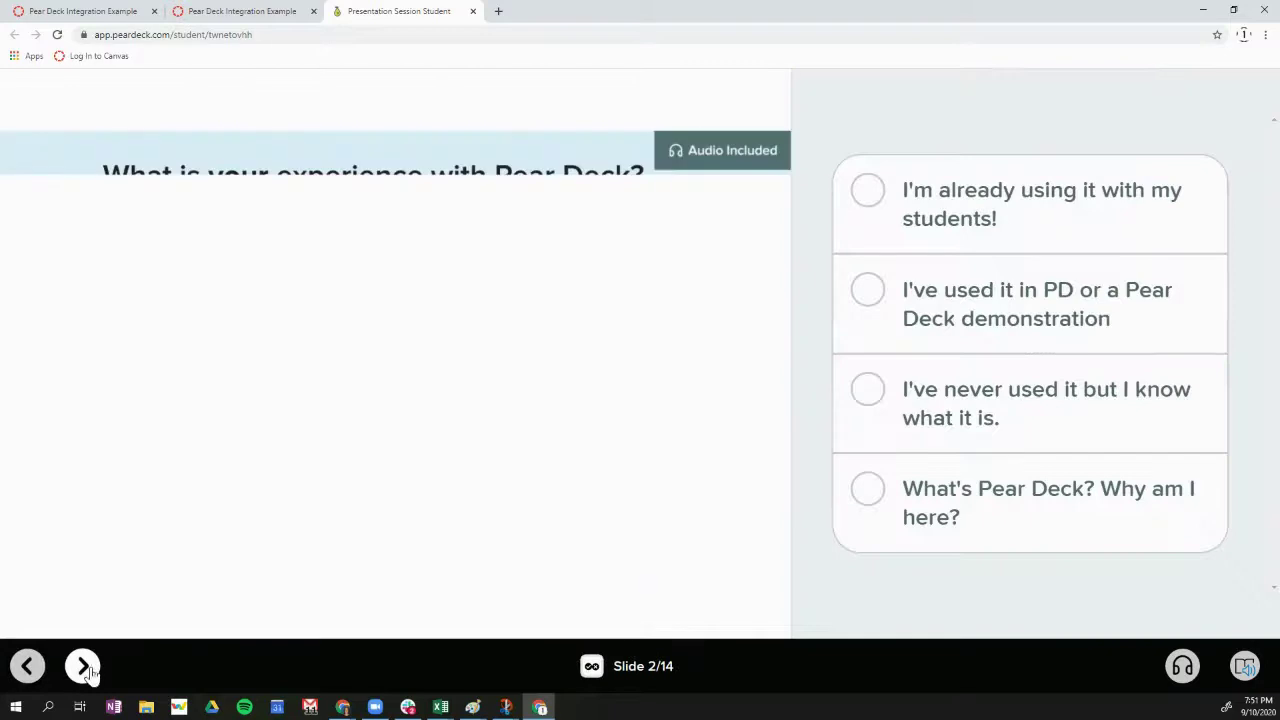
{"action": "left_click", "coordinate": [84, 667]}
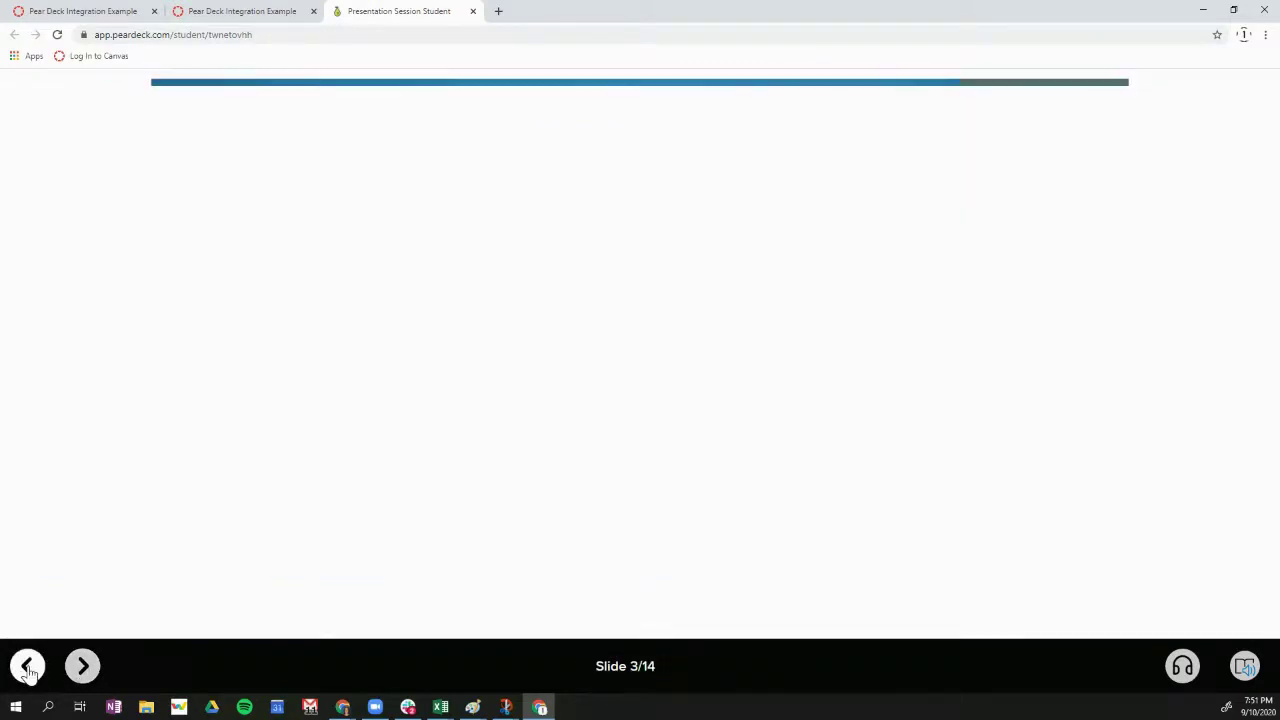
{"action": "left_click", "coordinate": [28, 667]}
{"action": "left_click", "coordinate": [28, 667]}
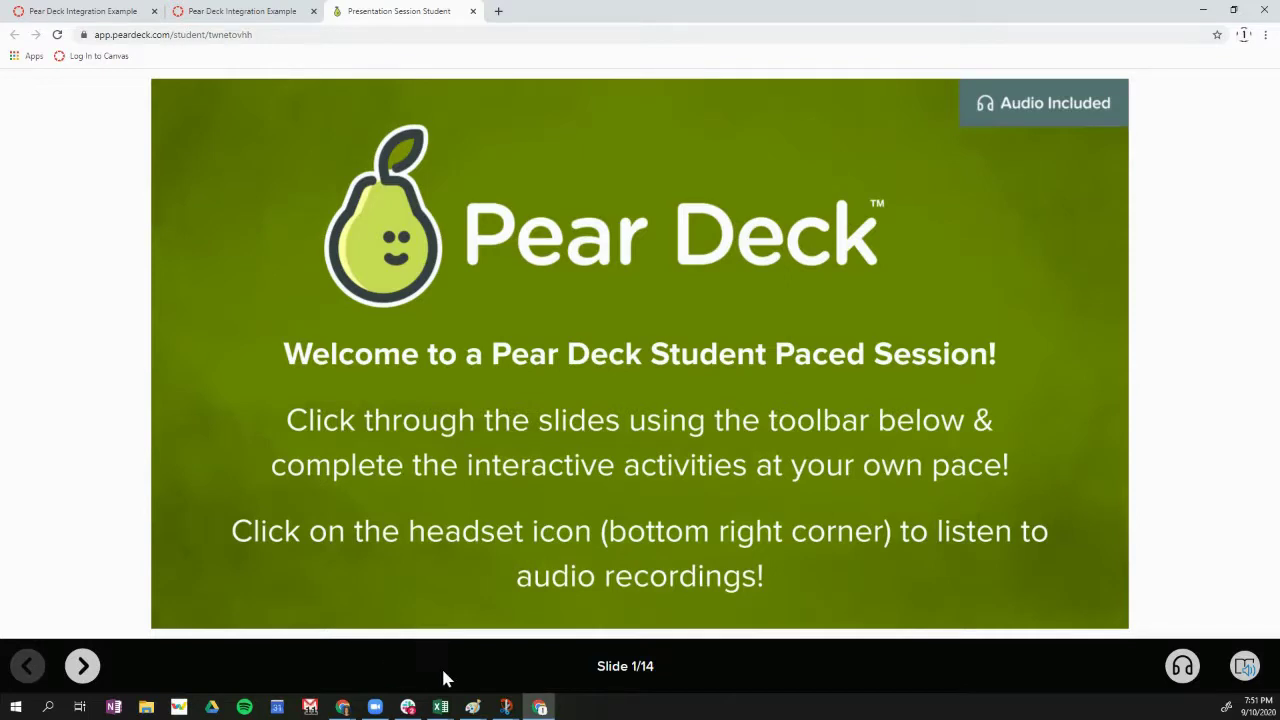
{"action": "left_click", "coordinate": [1183, 668]}
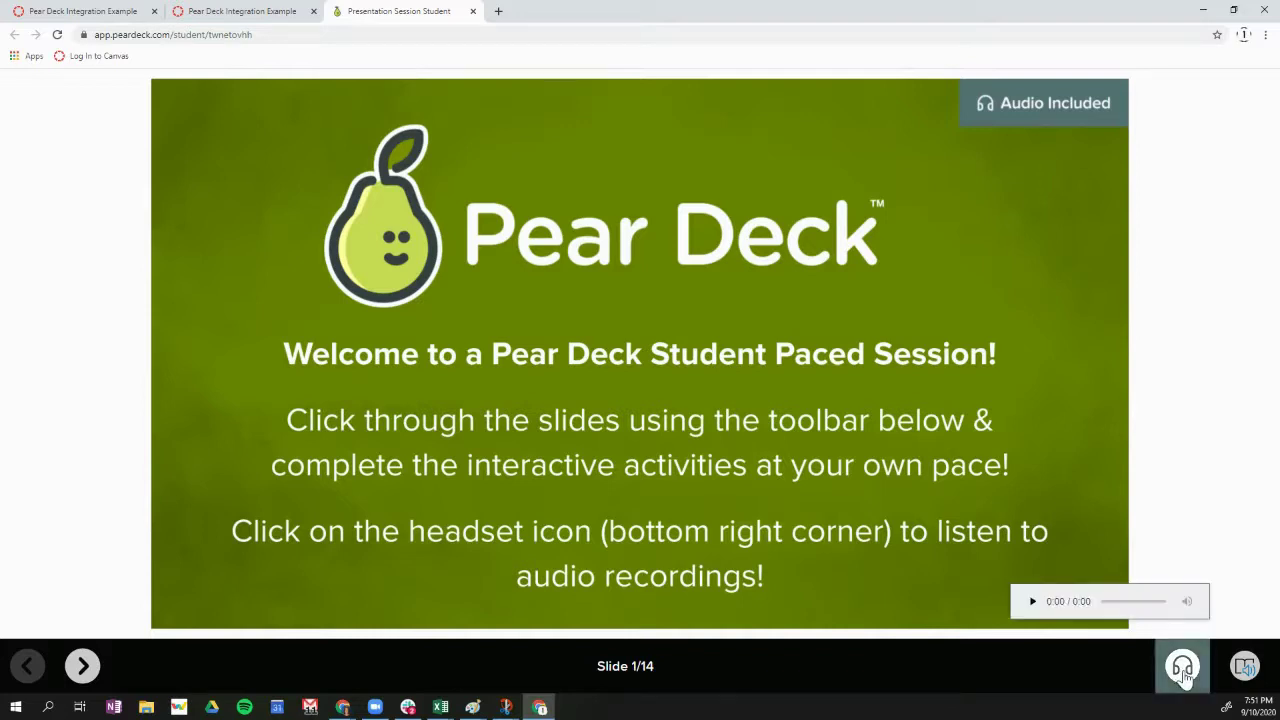
Step: Play and pause the welcome audio, toggle fullscreen, then advance to slide 2
{"action": "left_click", "coordinate": [1033, 602]}
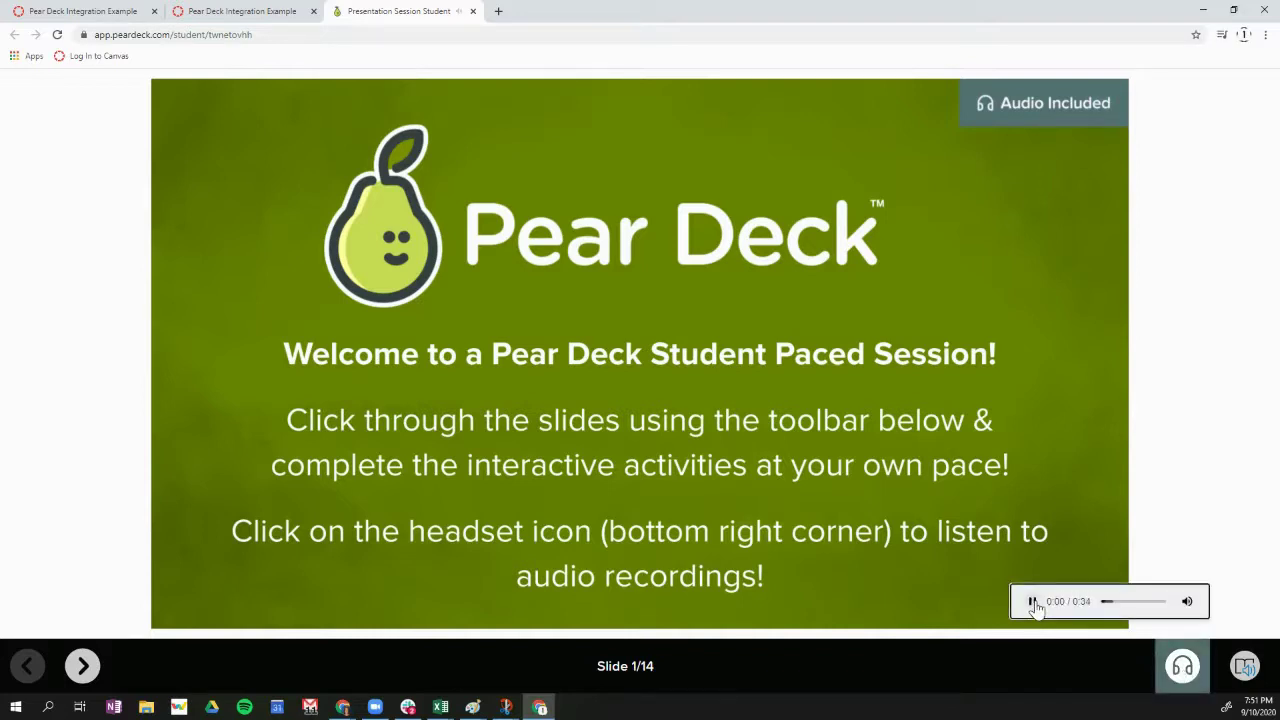
{"action": "left_click", "coordinate": [1033, 602]}
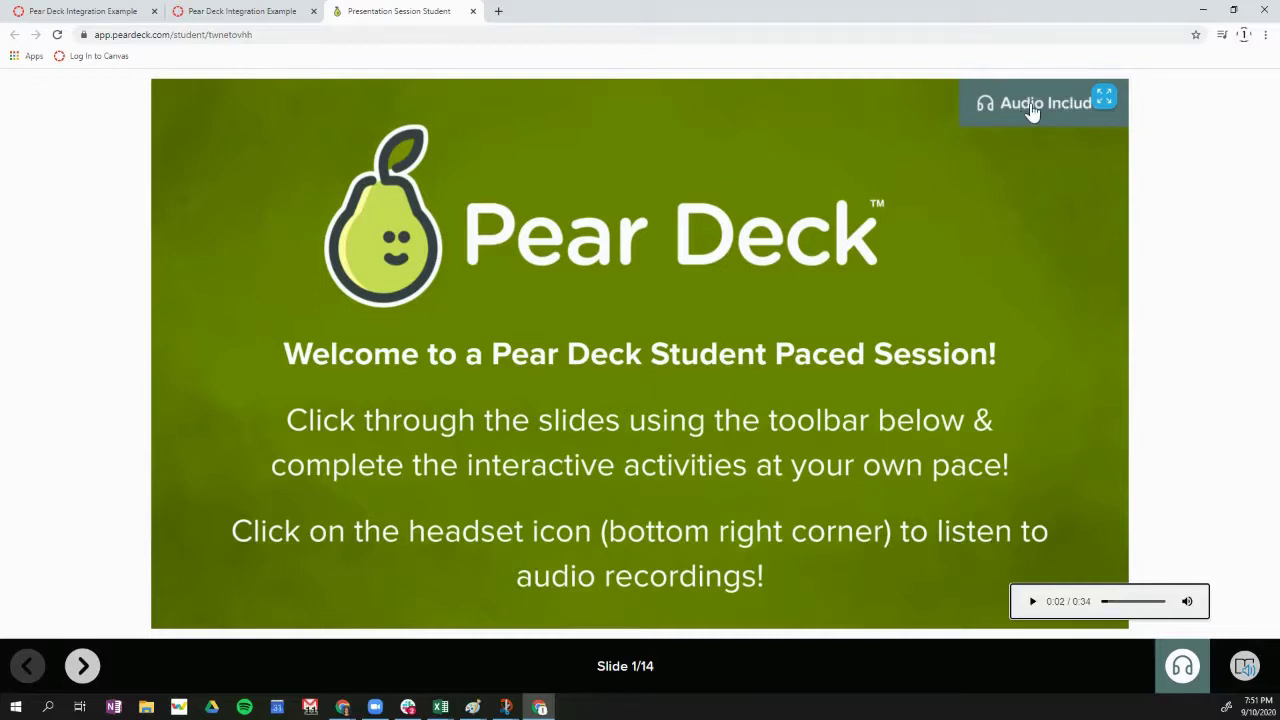
{"action": "left_click", "coordinate": [1104, 100]}
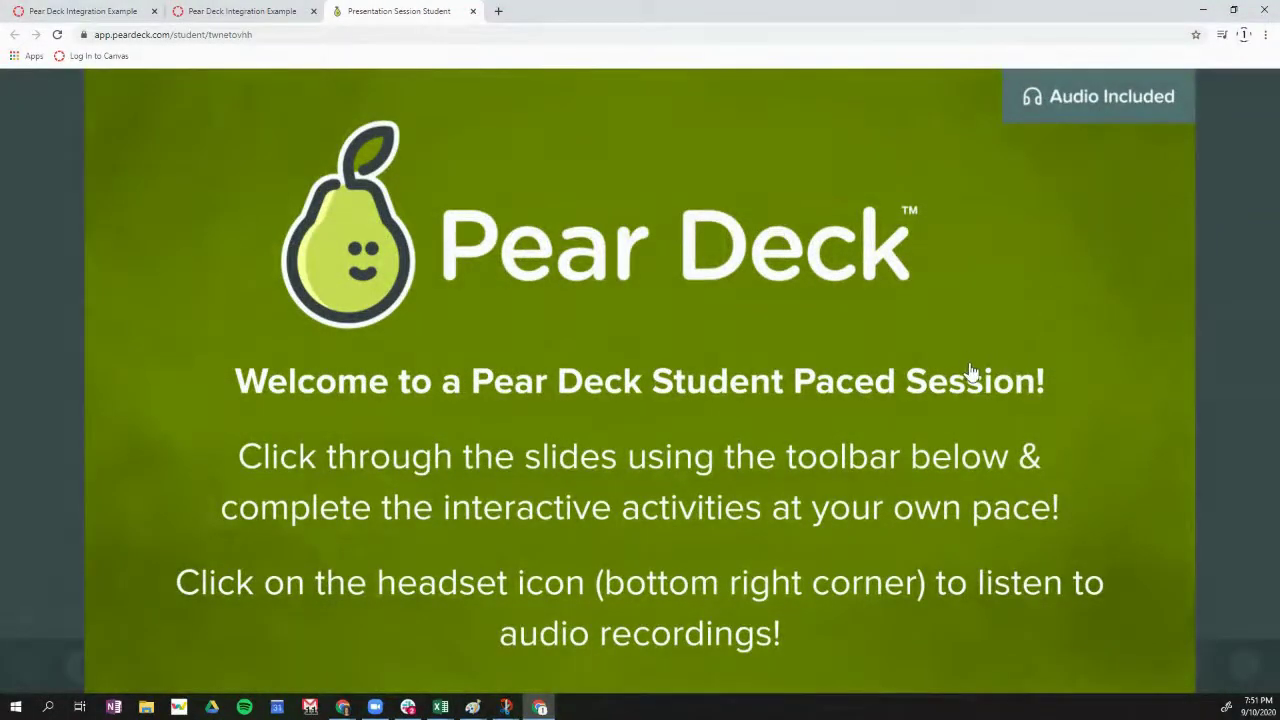
{"action": "left_click", "coordinate": [1236, 395]}
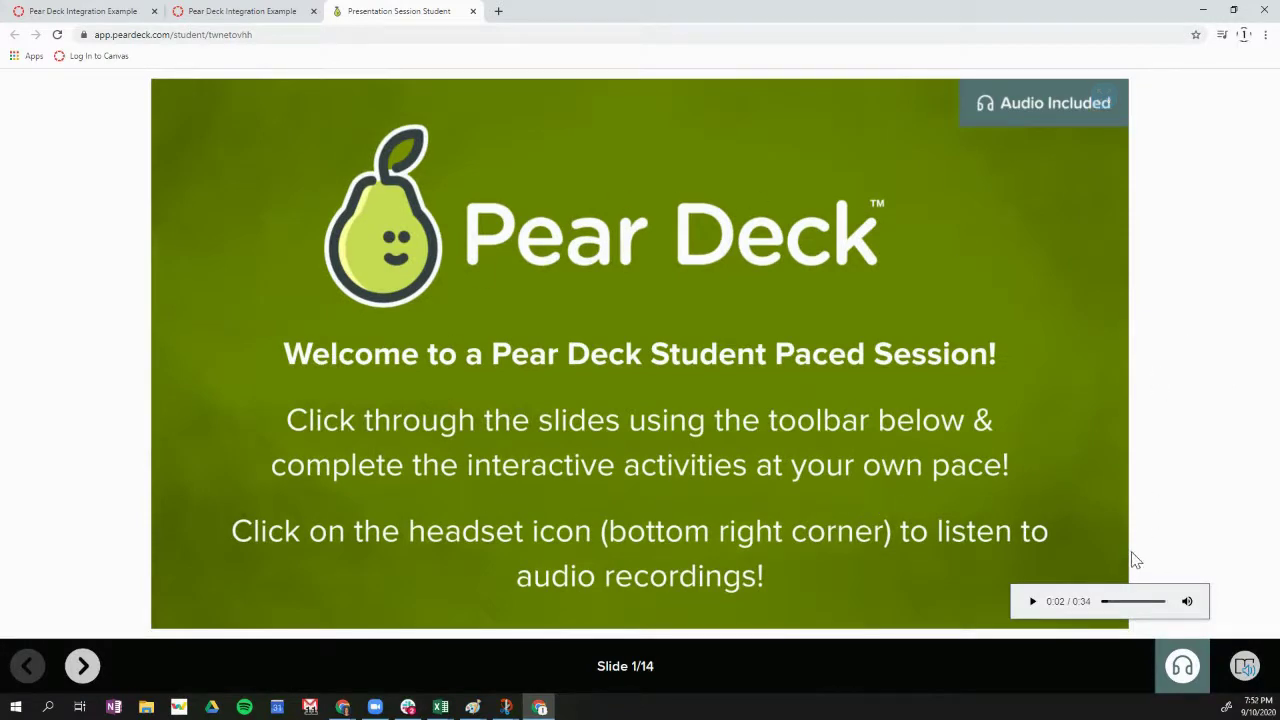
{"action": "left_click", "coordinate": [90, 673]}
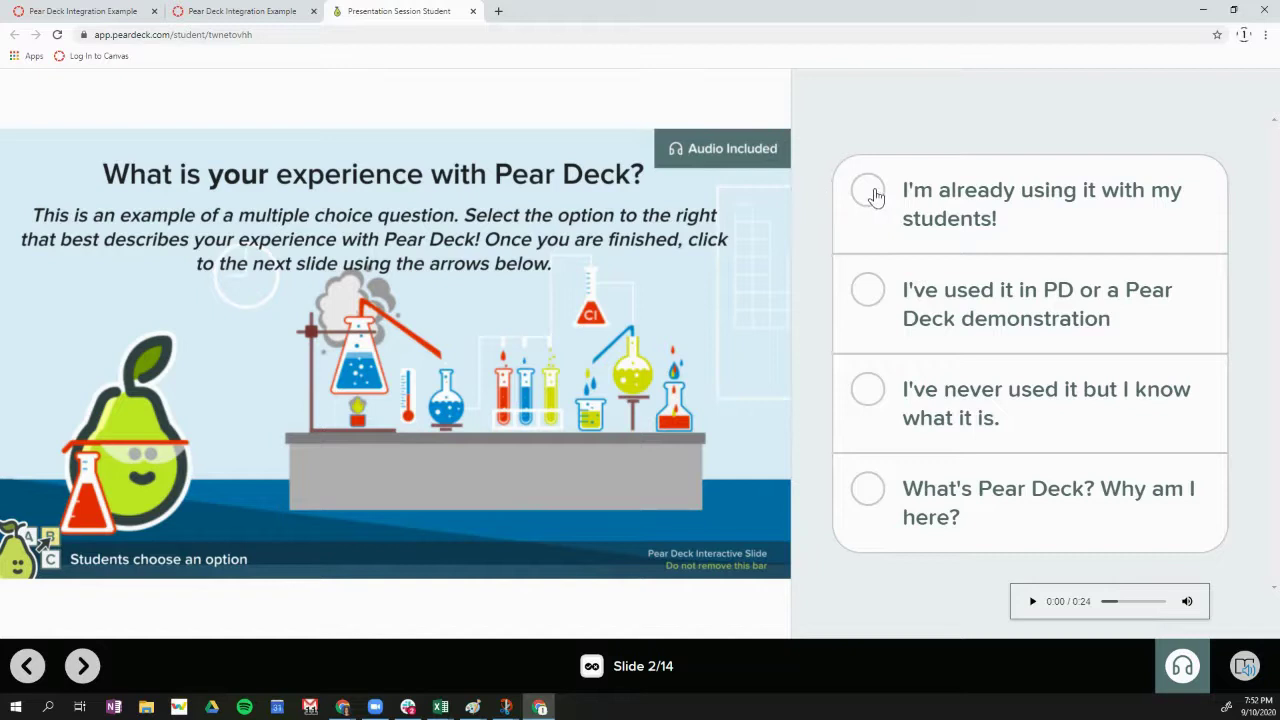
Step: Answer 'I've used it in PD or a Pear Deck demonstration' and go to slide 3
{"action": "left_click", "coordinate": [866, 296]}
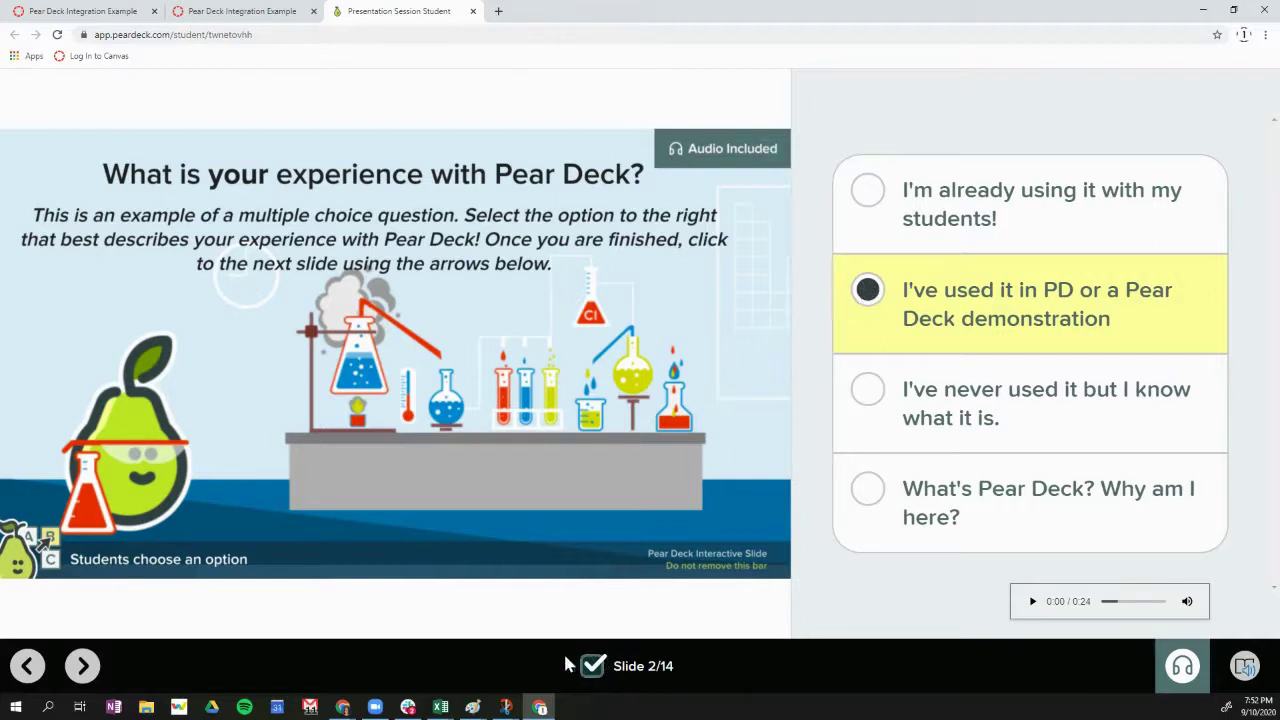
{"action": "left_click", "coordinate": [83, 666]}
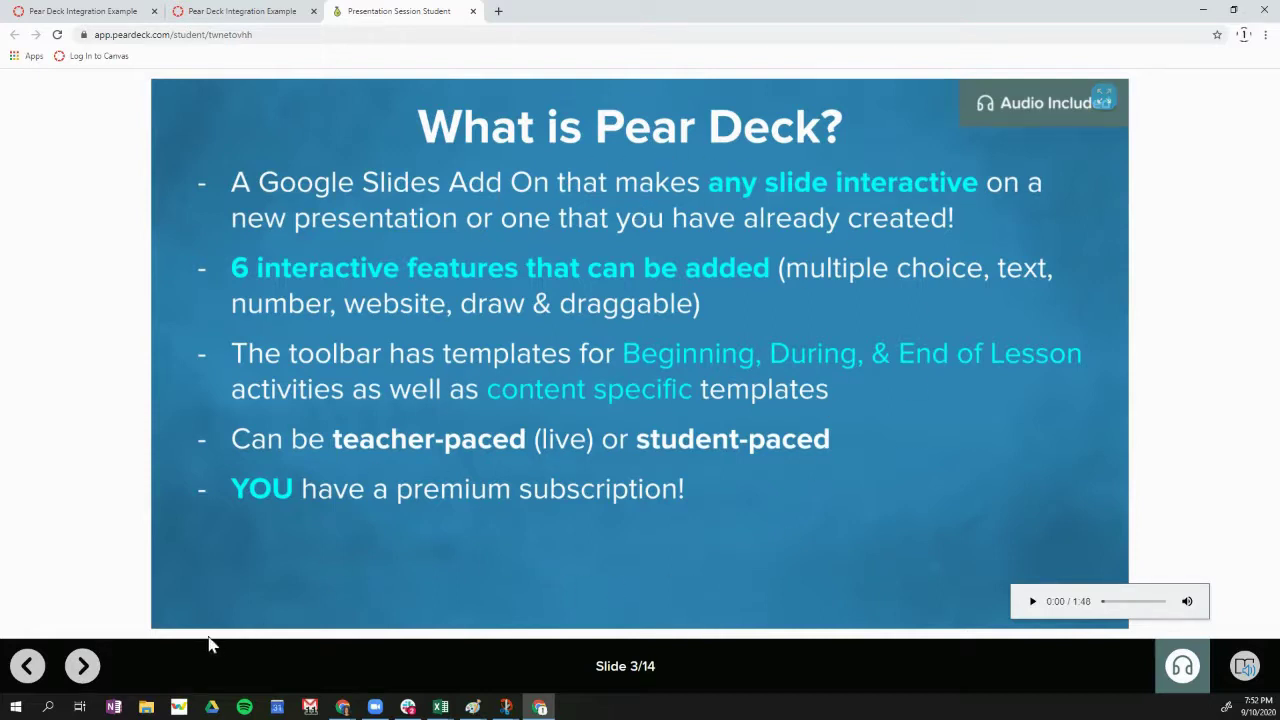
Step: Set the Stress Check purple line to about 9, then continue to joy slide 8
{"action": "left_click", "coordinate": [82, 672]}
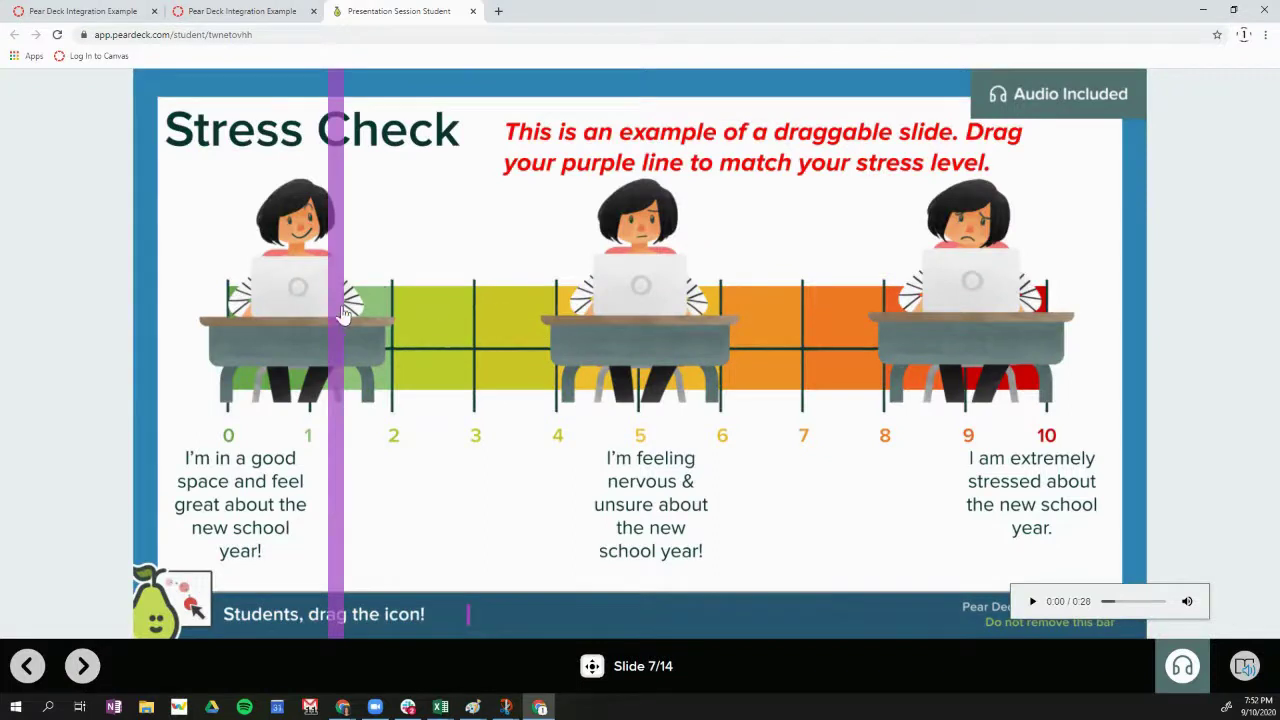
{"action": "mouse_move", "coordinate": [342, 314]}
{"action": "left_mouse_down"}
{"action": "mouse_move", "coordinate": [334, 329]}
{"action": "mouse_move", "coordinate": [346, 333]}
{"action": "left_mouse_up"}
{"action": "left_click_drag", "start_coordinate": [552, 340], "coordinate": [706, 352]}
{"action": "left_click_drag", "start_coordinate": [810, 357], "coordinate": [988, 342]}
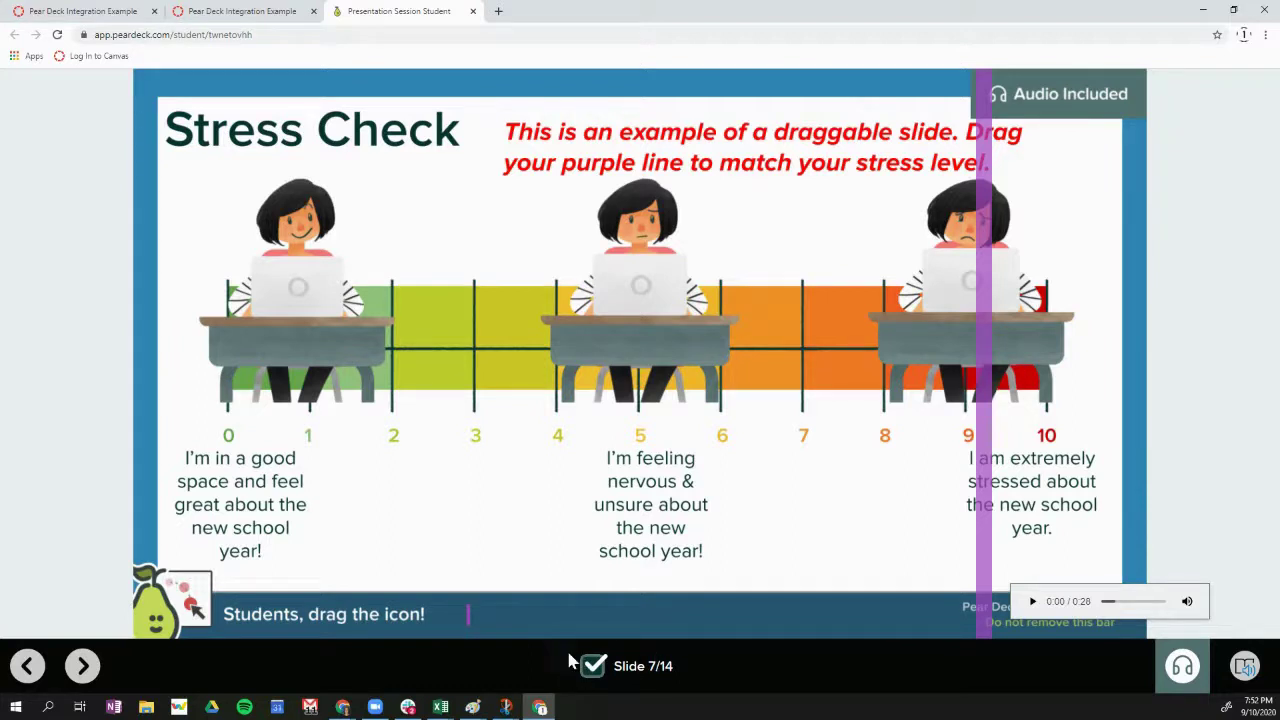
{"action": "left_click", "coordinate": [82, 666]}
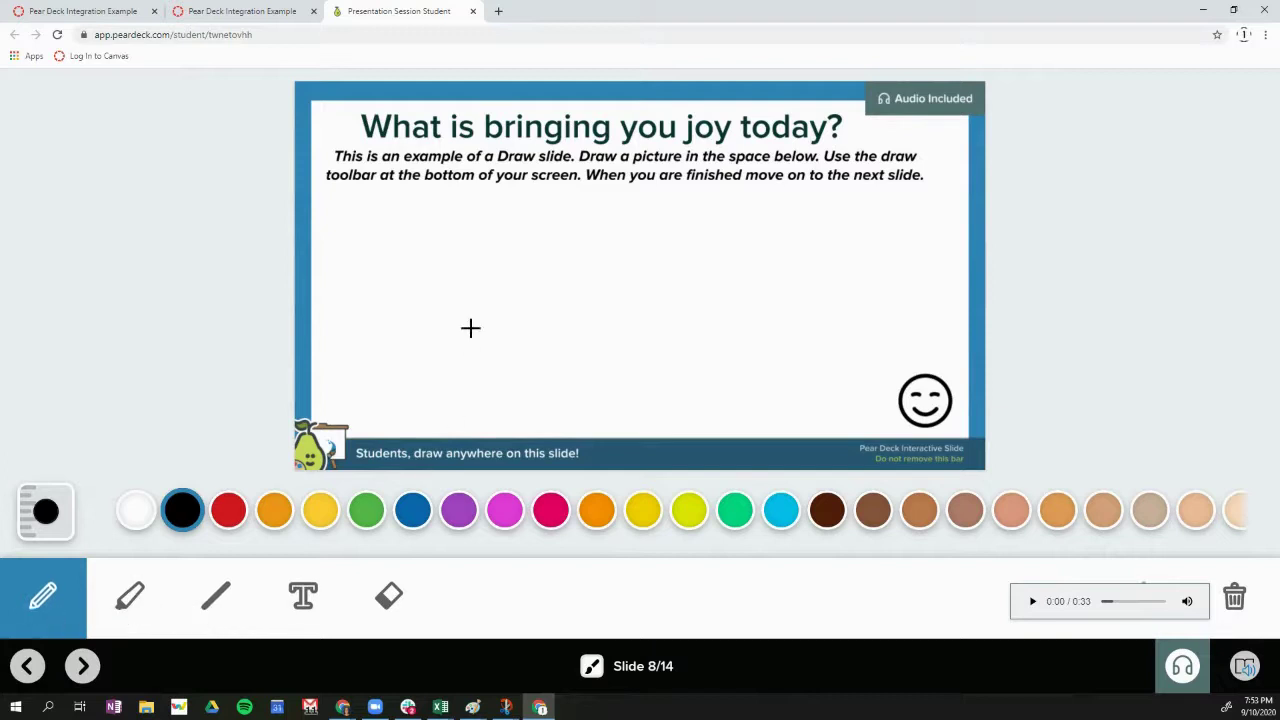
Step: Draw a black flower and add green text 'The flowers outside' on the joy slide
{"action": "mouse_move", "coordinate": [508, 248]}
{"action": "left_mouse_down"}
{"action": "mouse_move", "coordinate": [466, 243]}
{"action": "mouse_move", "coordinate": [527, 298]}
{"action": "mouse_move", "coordinate": [466, 230]}
{"action": "mouse_move", "coordinate": [424, 218]}
{"action": "mouse_move", "coordinate": [415, 305]}
{"action": "mouse_move", "coordinate": [530, 340]}
{"action": "mouse_move", "coordinate": [560, 306]}
{"action": "mouse_move", "coordinate": [548, 276]}
{"action": "mouse_move", "coordinate": [518, 244]}
{"action": "mouse_move", "coordinate": [457, 241]}
{"action": "left_mouse_up"}
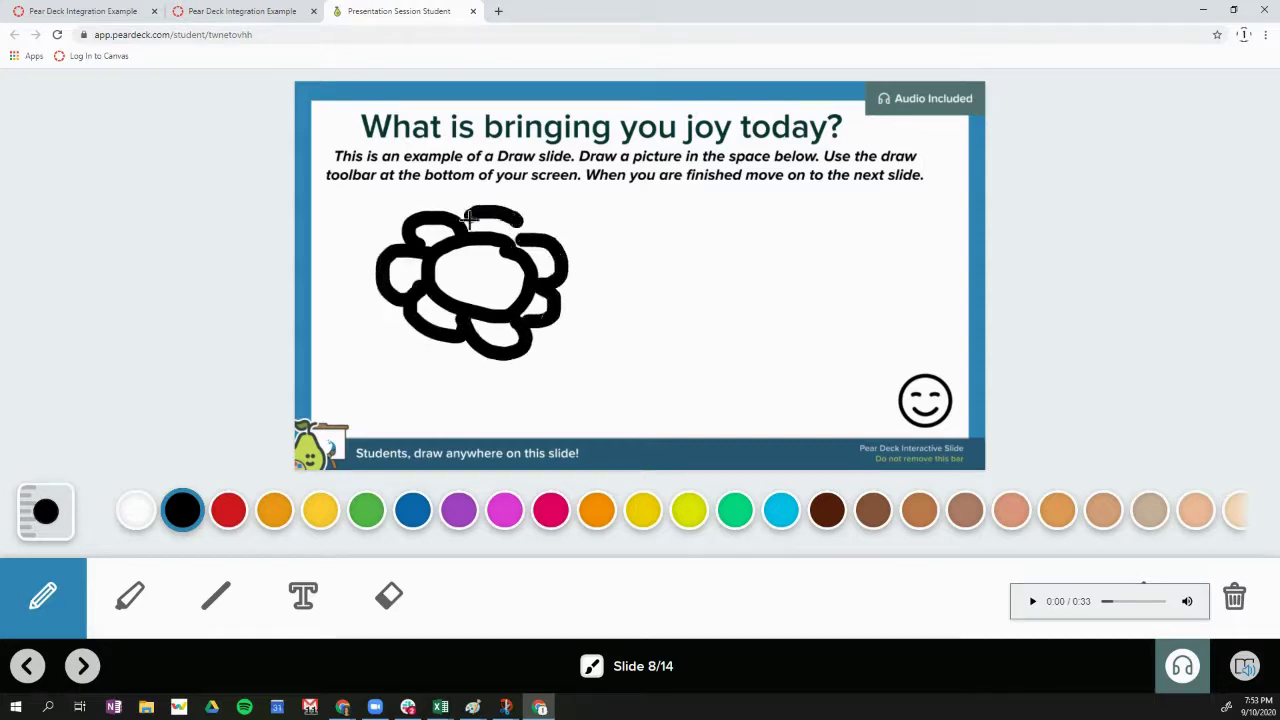
{"action": "left_click", "coordinate": [390, 603]}
{"action": "left_click", "coordinate": [302, 600]}
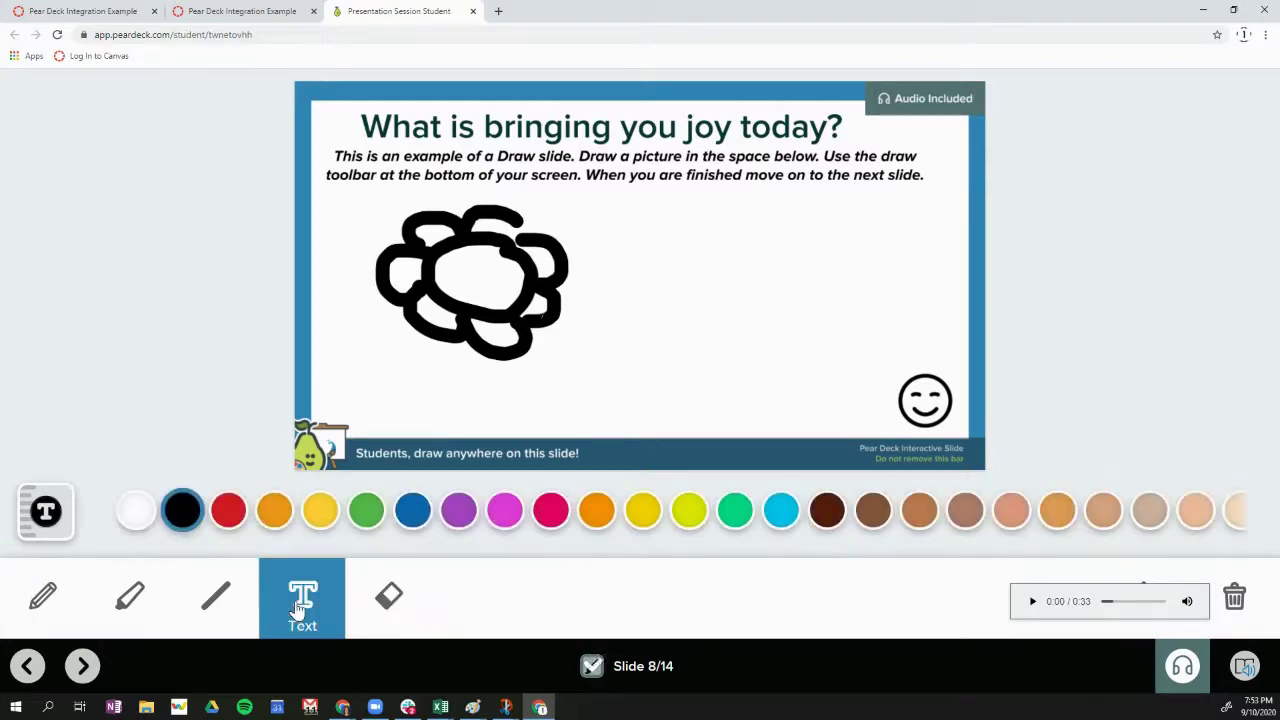
{"action": "left_click", "coordinate": [367, 511]}
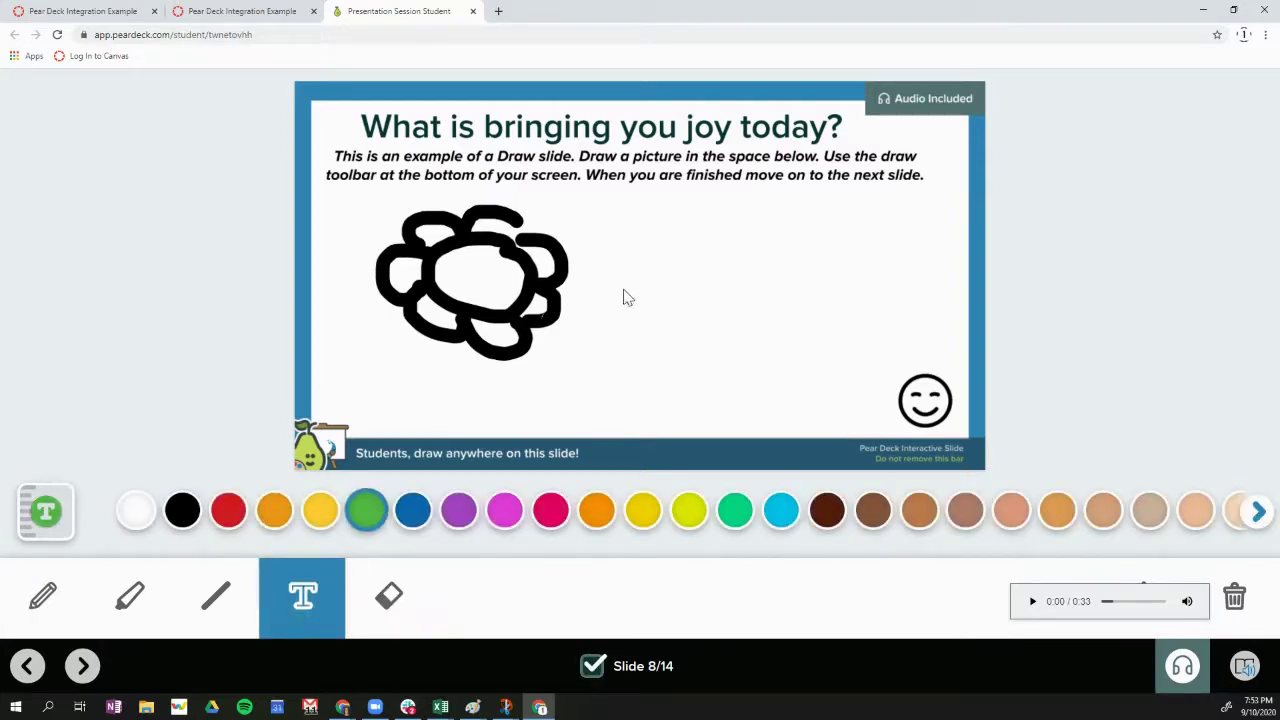
{"action": "left_click", "coordinate": [618, 262]}
{"action": "type", "text": "The flowers "}
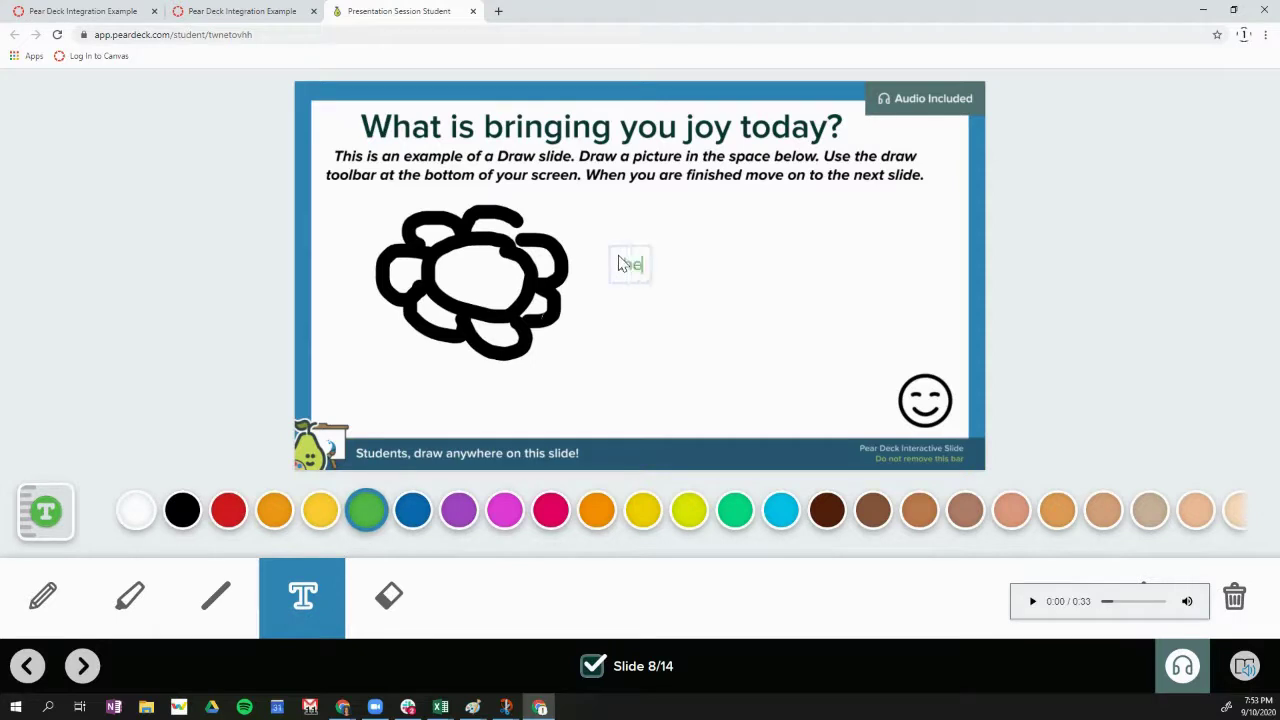
{"action": "type", "text": "outside"}
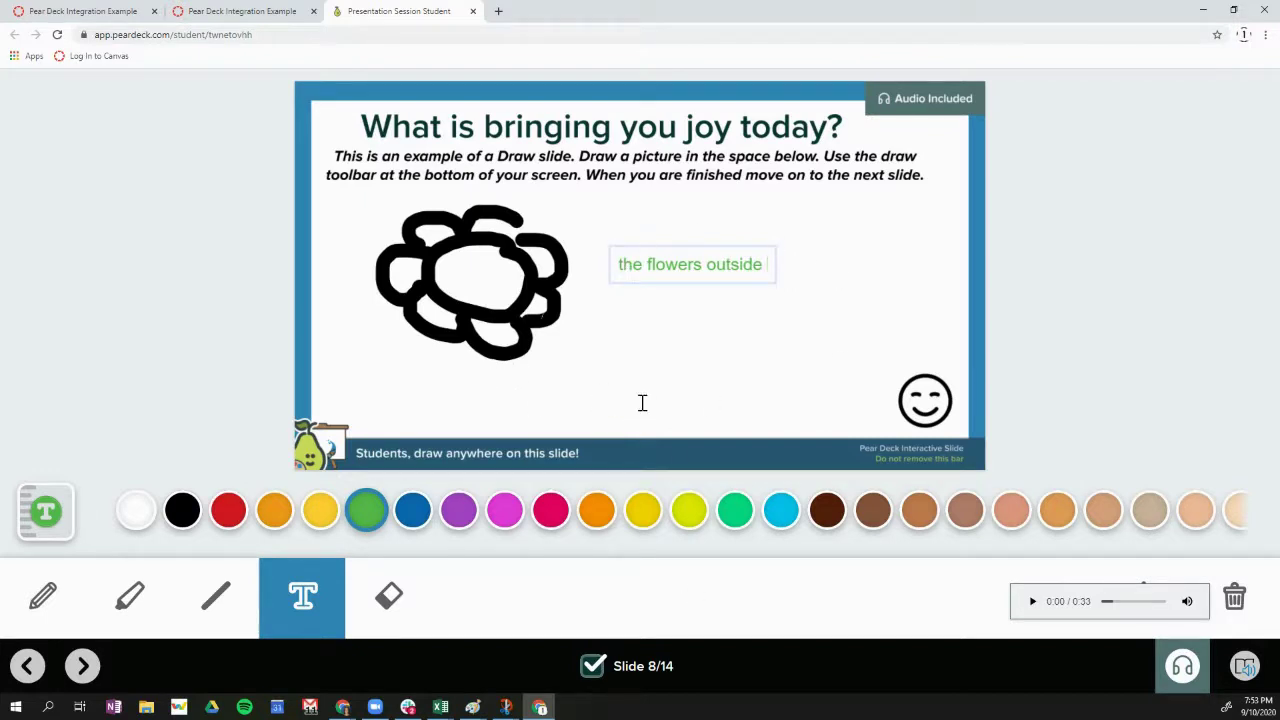
{"action": "left_click", "coordinate": [1182, 665]}
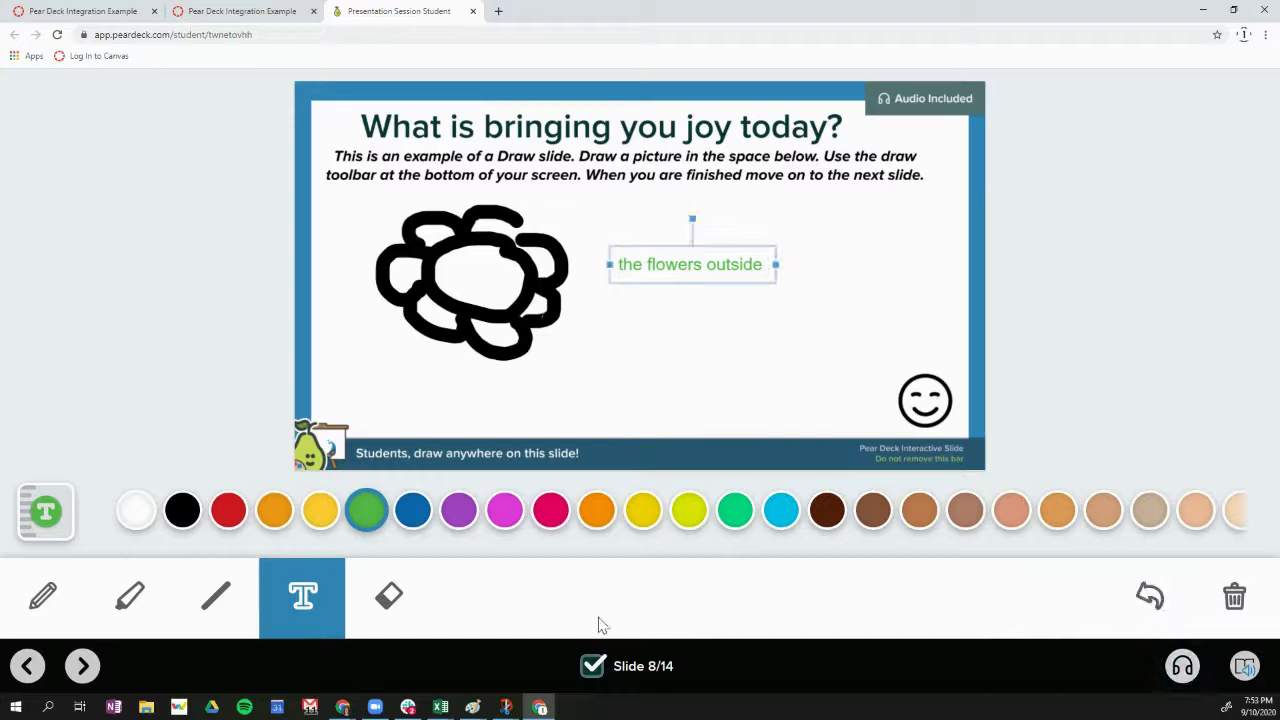
{"action": "left_click", "coordinate": [82, 668]}
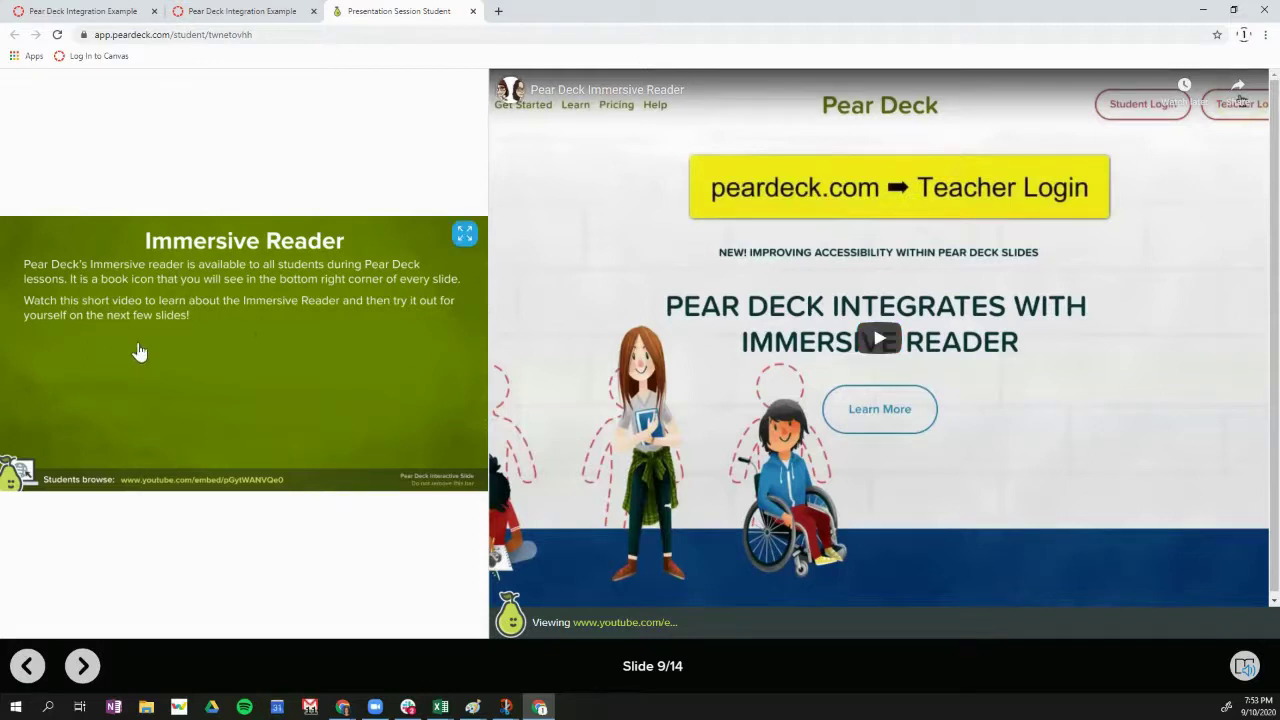
Step: Enter 'my response' on the text-response slide, then move to the Mission slide
{"action": "left_click", "coordinate": [84, 667]}
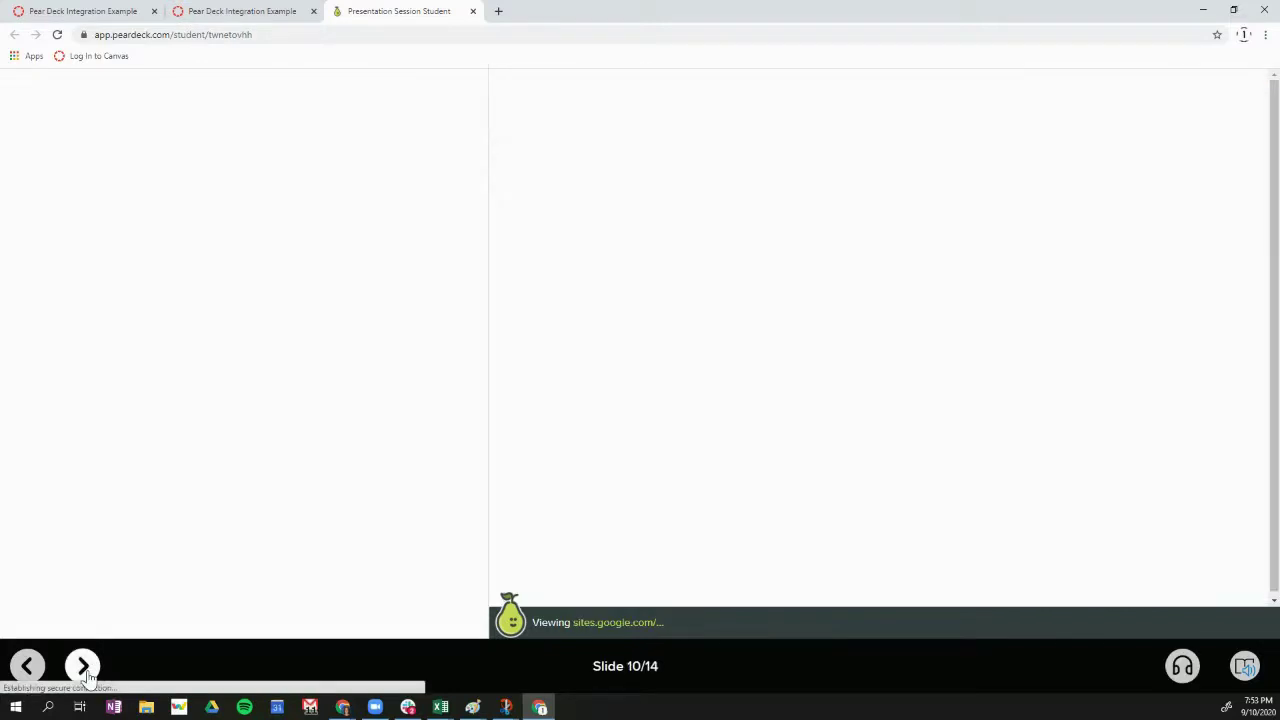
{"action": "left_click", "coordinate": [82, 667]}
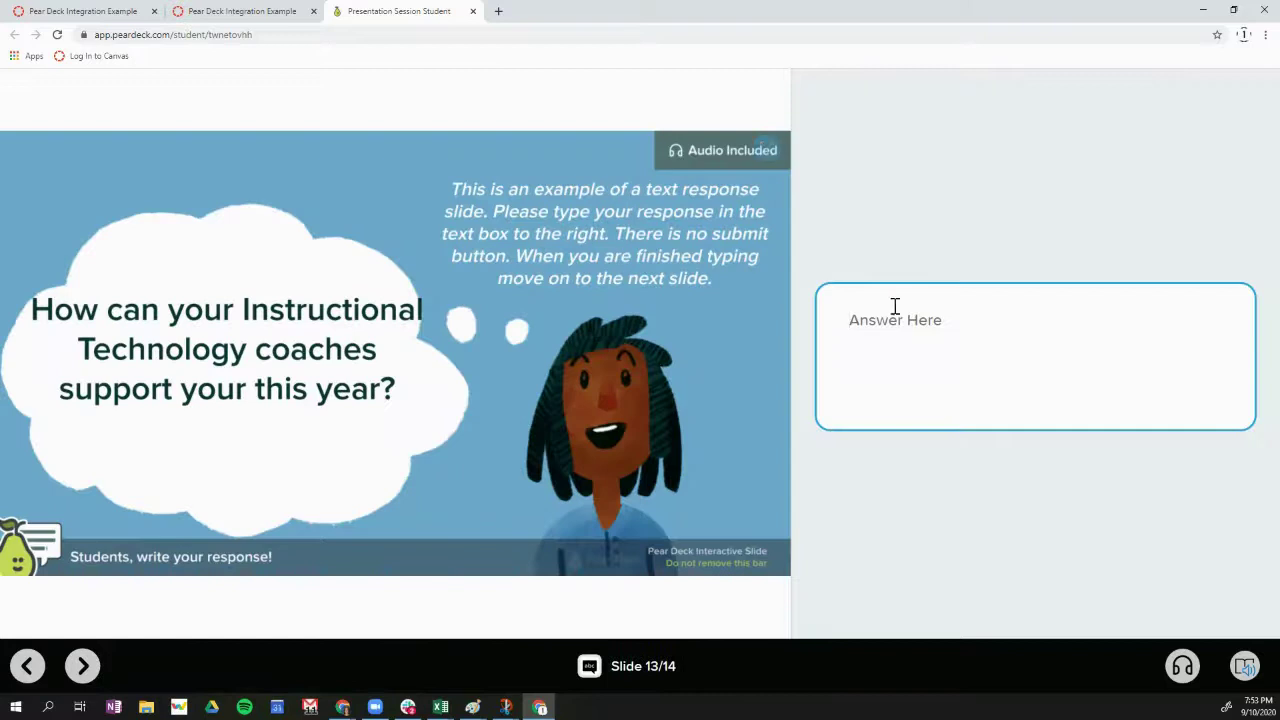
{"action": "type", "text": "my response"}
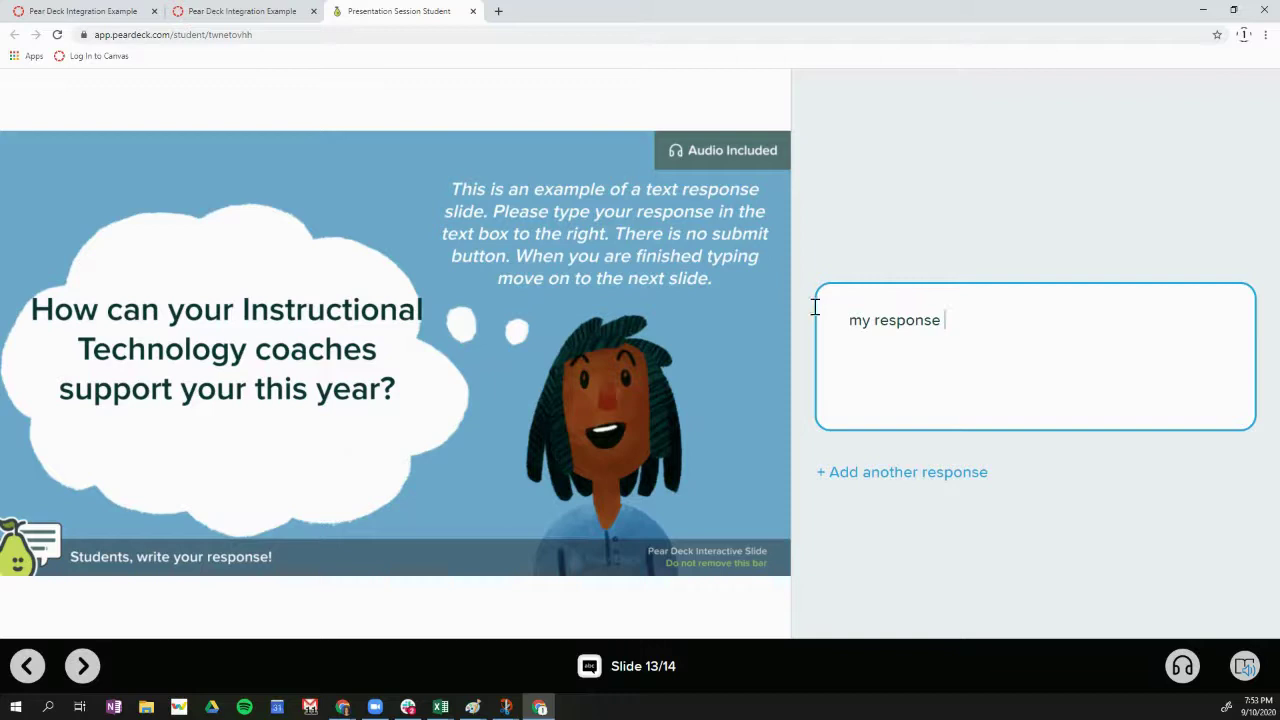
{"action": "left_click", "coordinate": [83, 667]}
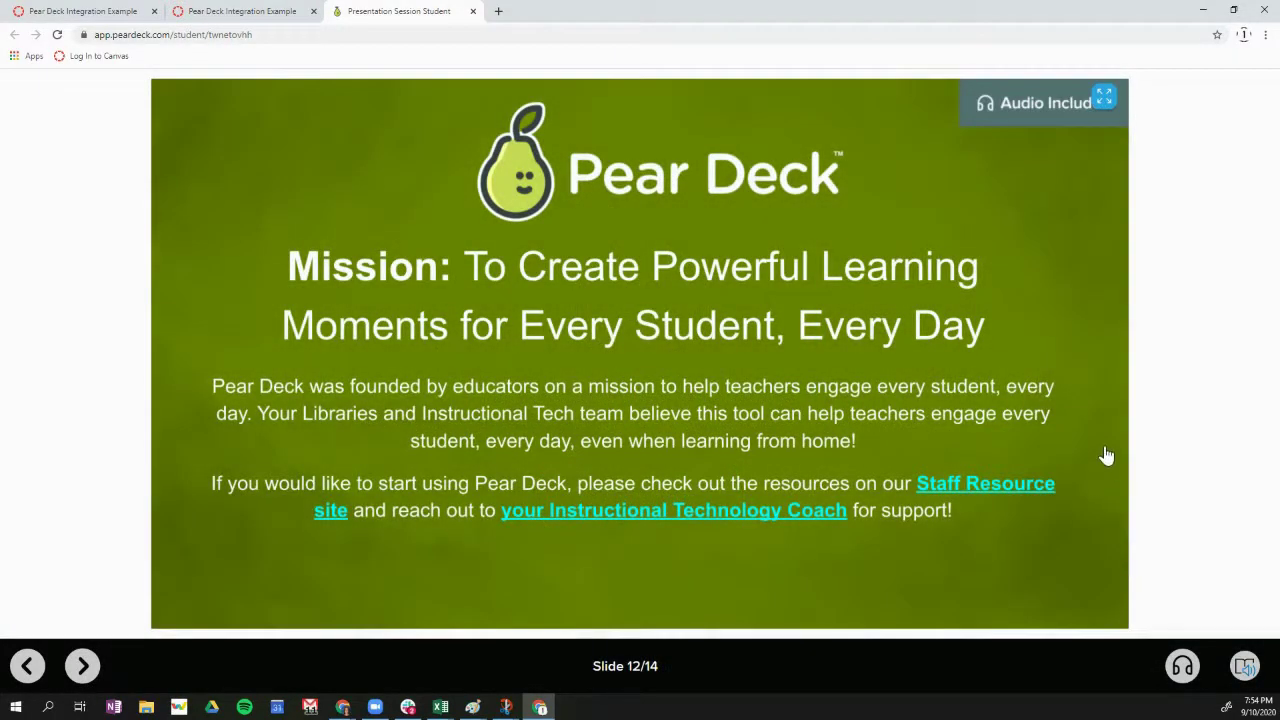
Step: Open the Mission slide in Immersive Reader and briefly play the read-aloud
{"action": "left_click", "coordinate": [1245, 667]}
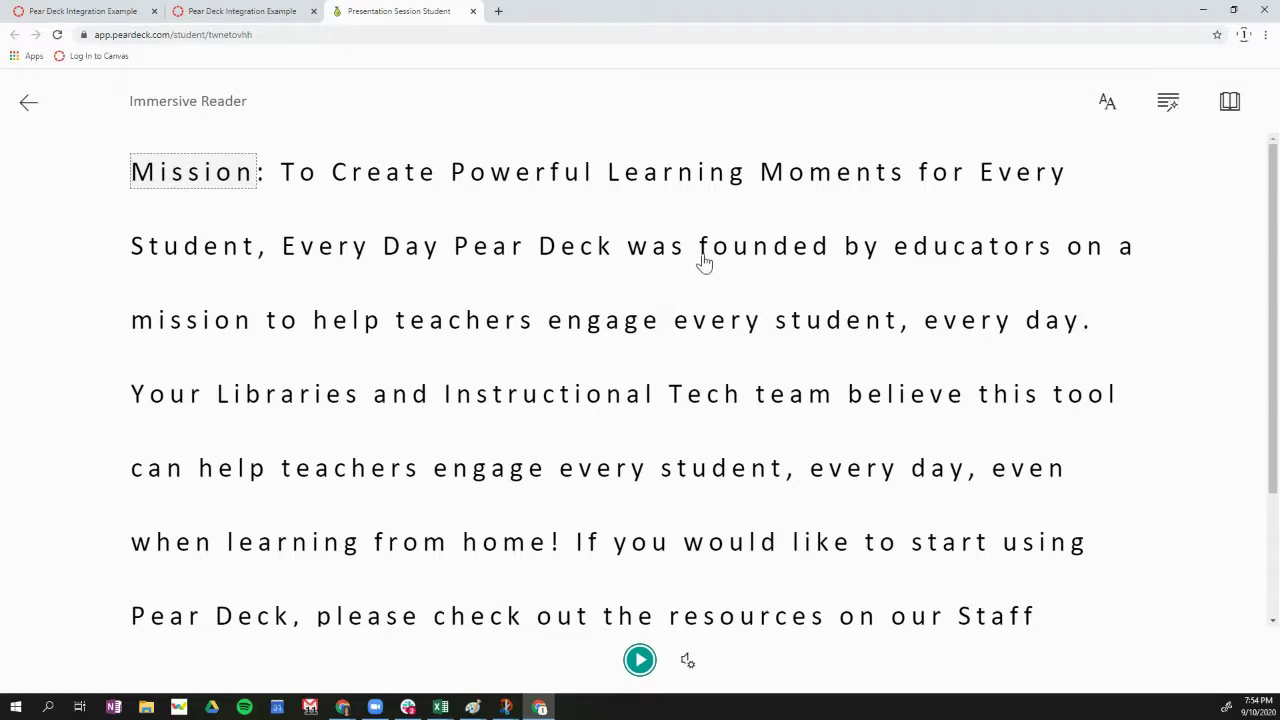
{"action": "left_click", "coordinate": [640, 662]}
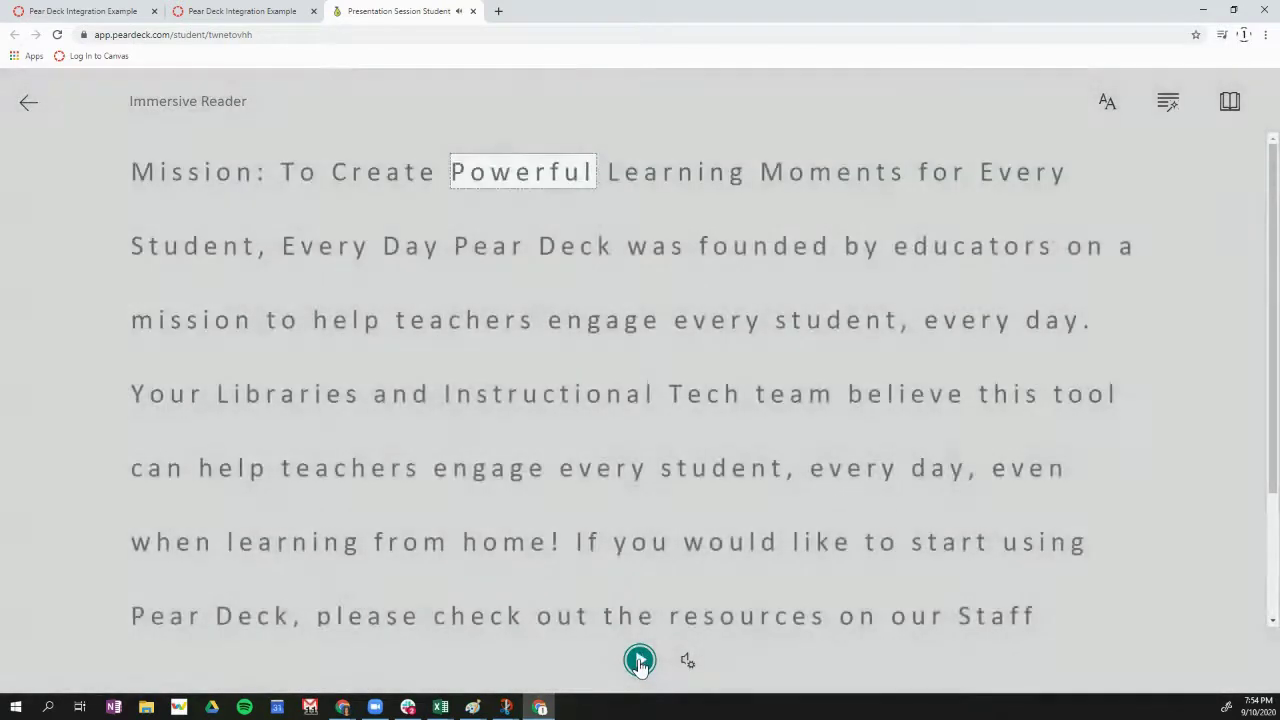
{"action": "left_click", "coordinate": [640, 662]}
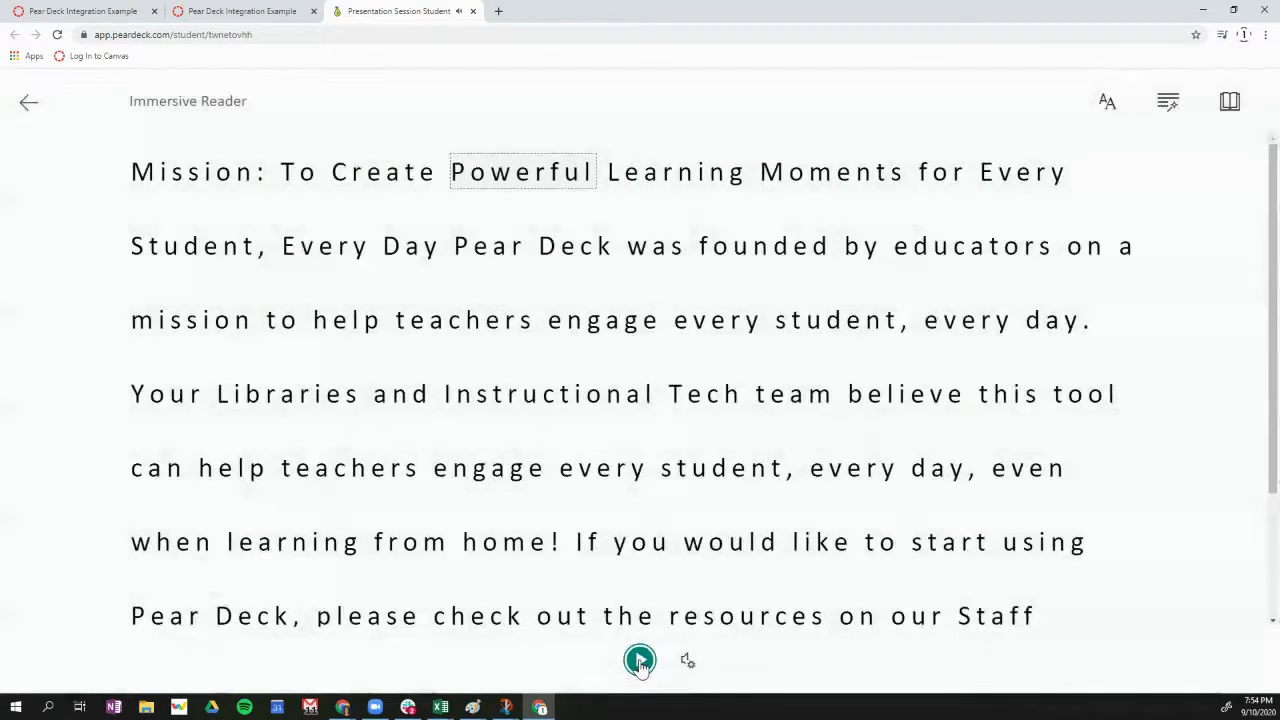
Step: Set the read-aloud voice speed to 2.25, keeping the Female voice
{"action": "left_click", "coordinate": [687, 666]}
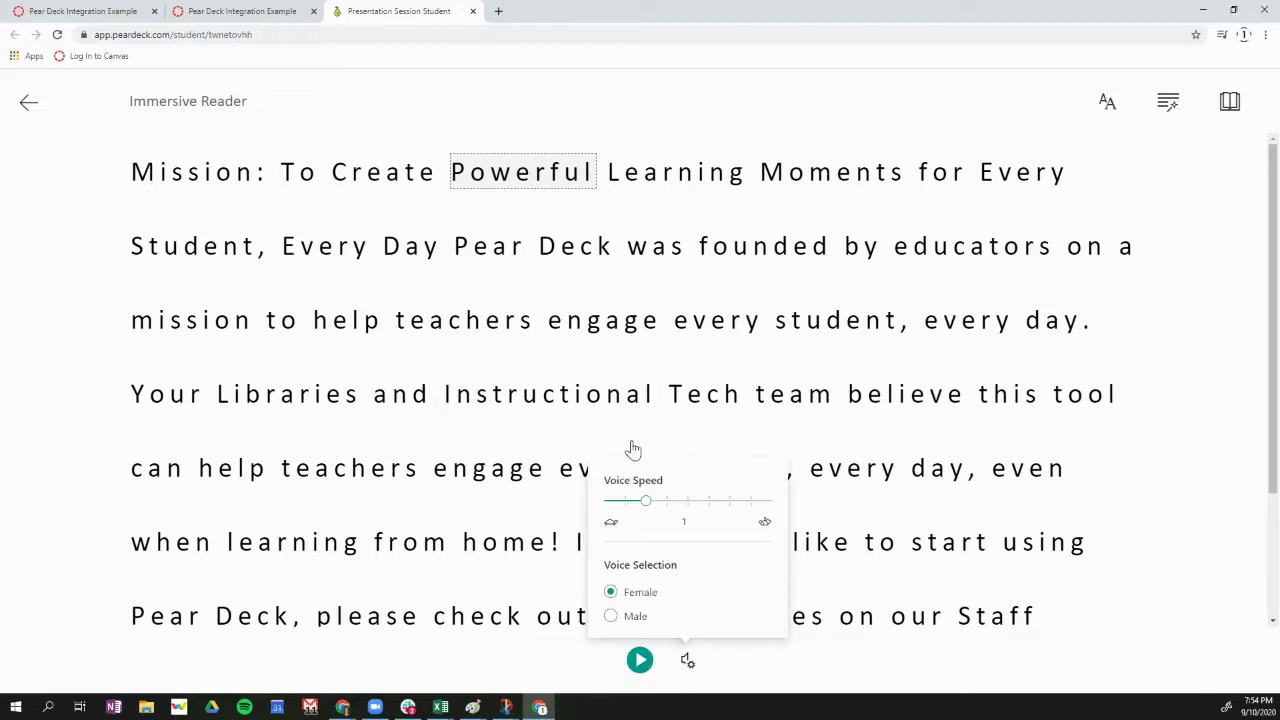
{"action": "mouse_move", "coordinate": [647, 504]}
{"action": "left_mouse_down"}
{"action": "mouse_move", "coordinate": [749, 506]}
{"action": "mouse_move", "coordinate": [622, 506]}
{"action": "left_mouse_up"}
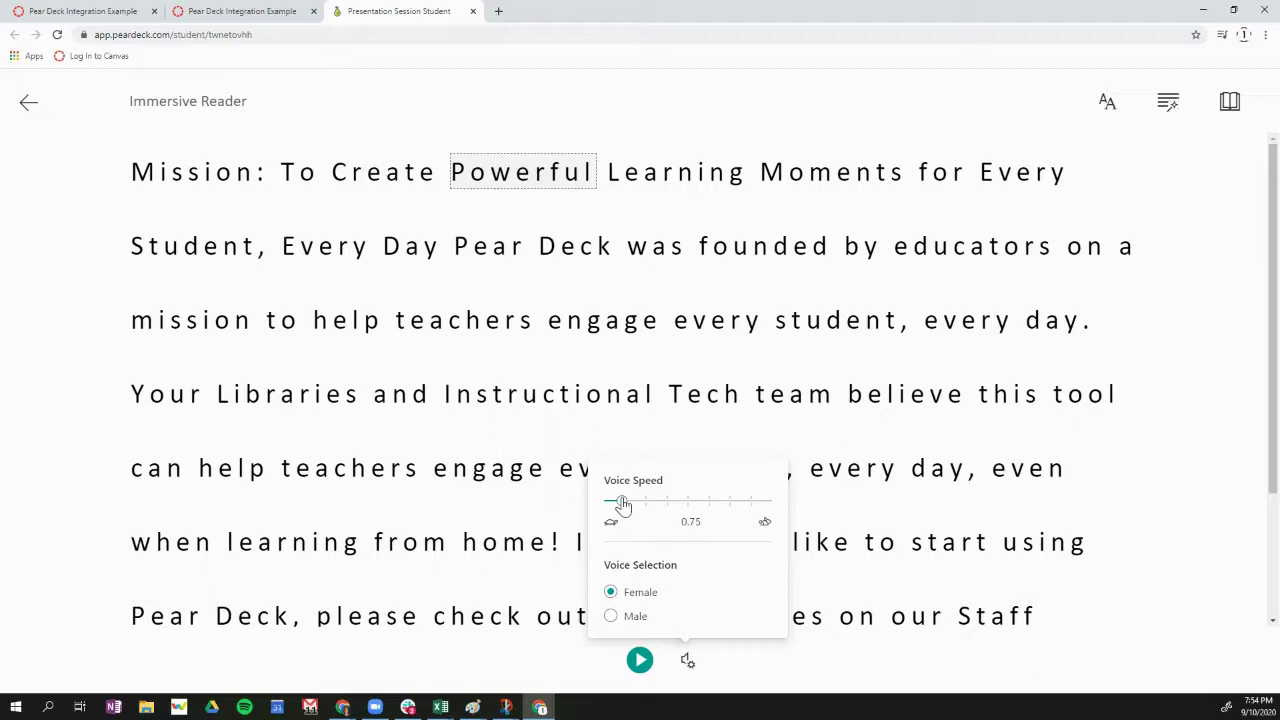
{"action": "left_click", "coordinate": [611, 617]}
{"action": "left_click", "coordinate": [611, 595]}
{"action": "left_click", "coordinate": [688, 661]}
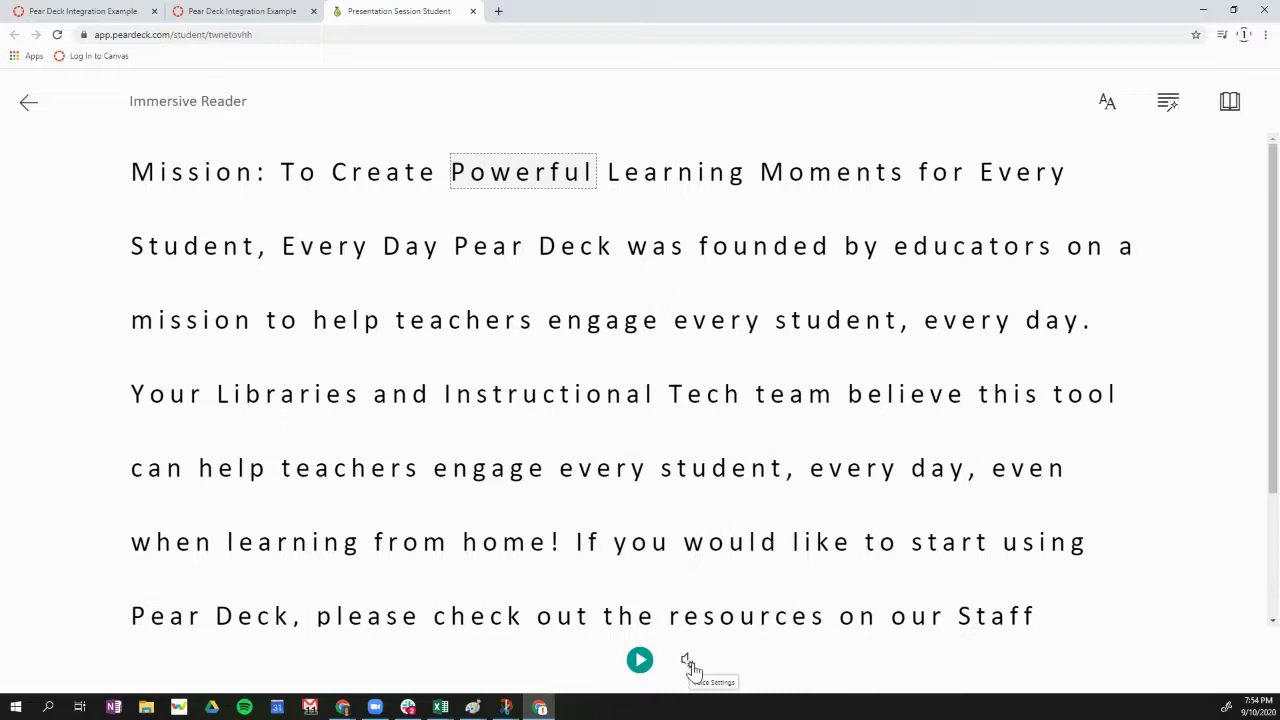
Step: Set Immersive Reader text to size 36, Sitka font, spacing off, Sepia theme
{"action": "left_click", "coordinate": [1107, 103]}
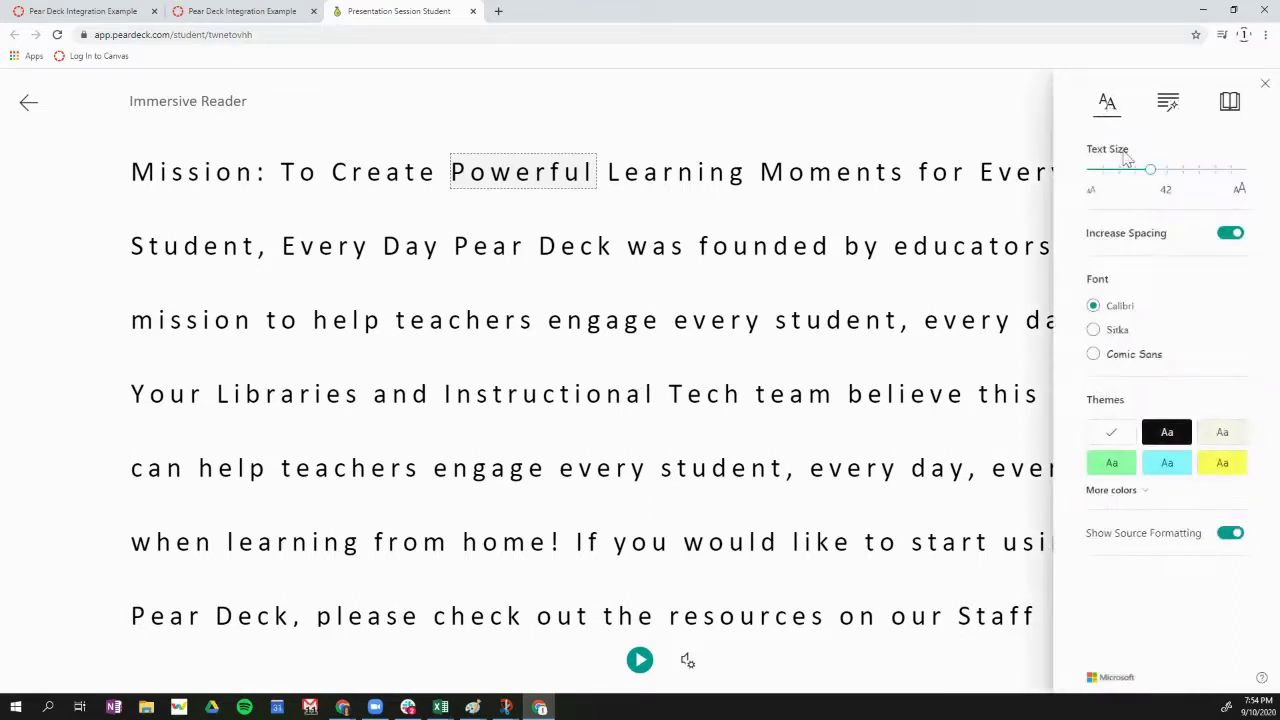
{"action": "mouse_move", "coordinate": [1148, 175]}
{"action": "left_mouse_down"}
{"action": "mouse_move", "coordinate": [1220, 185]}
{"action": "mouse_move", "coordinate": [1134, 172]}
{"action": "left_mouse_up"}
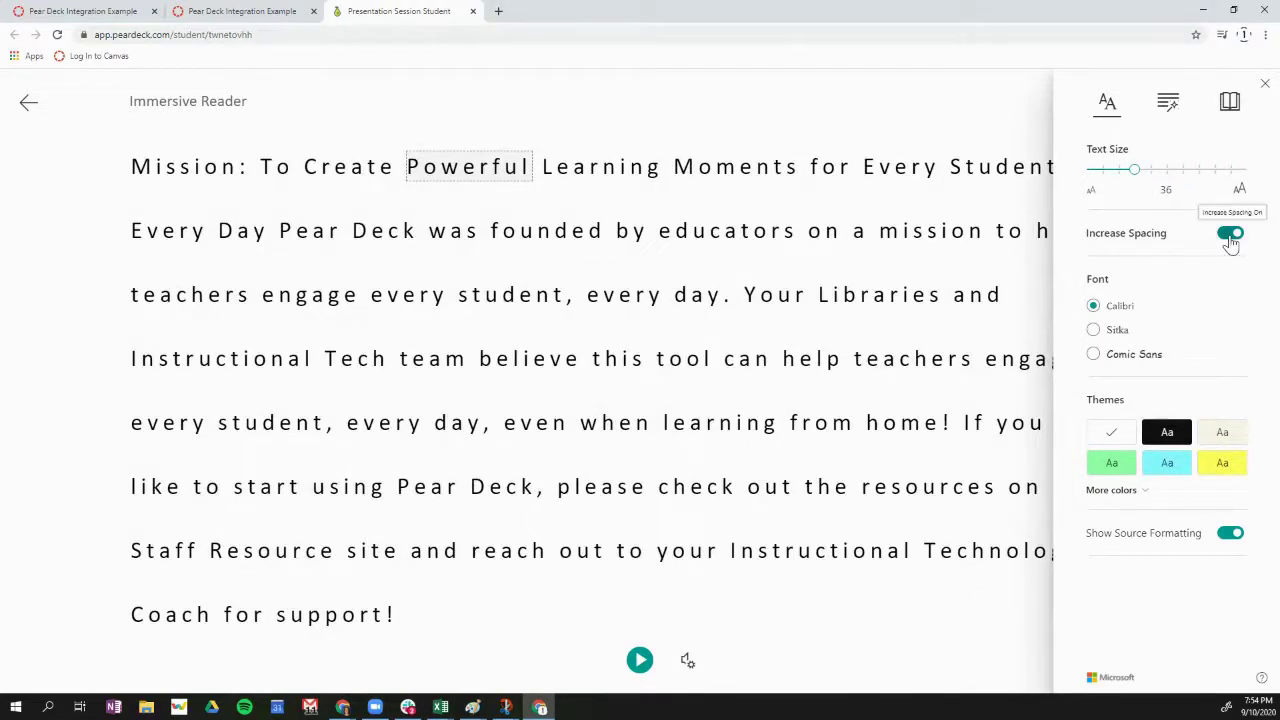
{"action": "left_click", "coordinate": [1230, 236]}
{"action": "left_click", "coordinate": [1230, 236]}
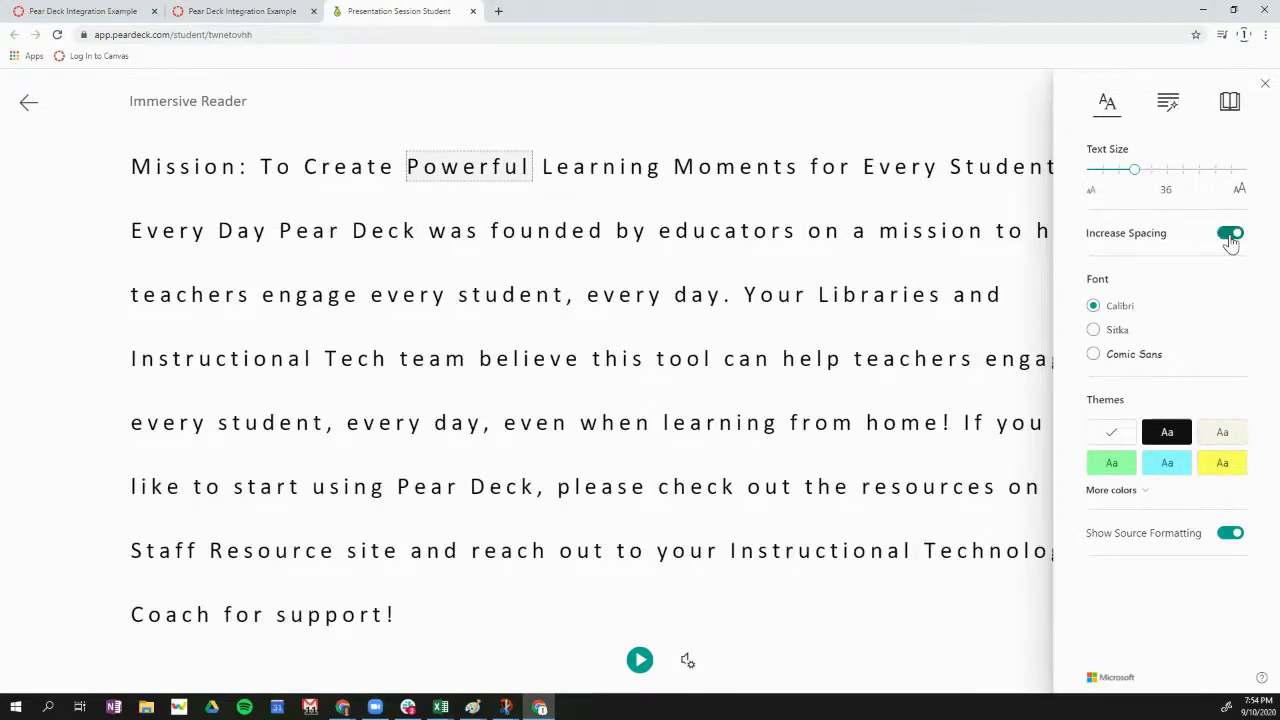
{"action": "left_click", "coordinate": [1231, 238]}
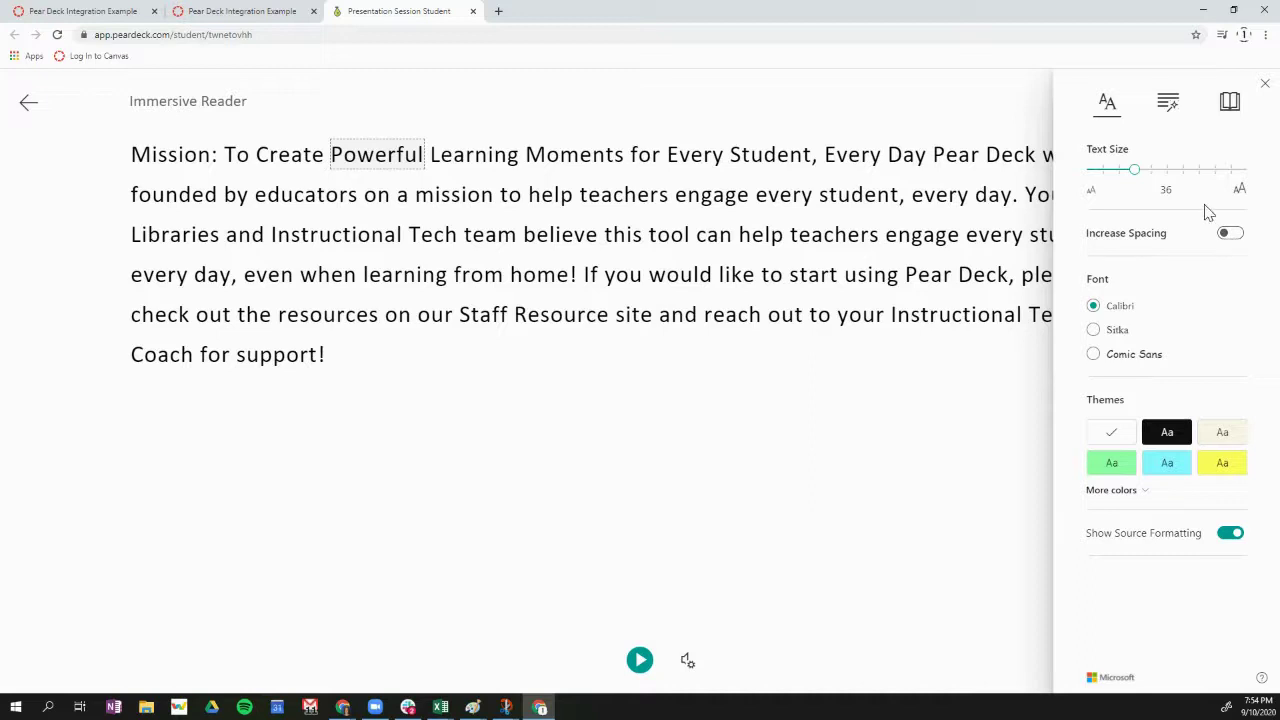
{"action": "left_click", "coordinate": [1094, 331]}
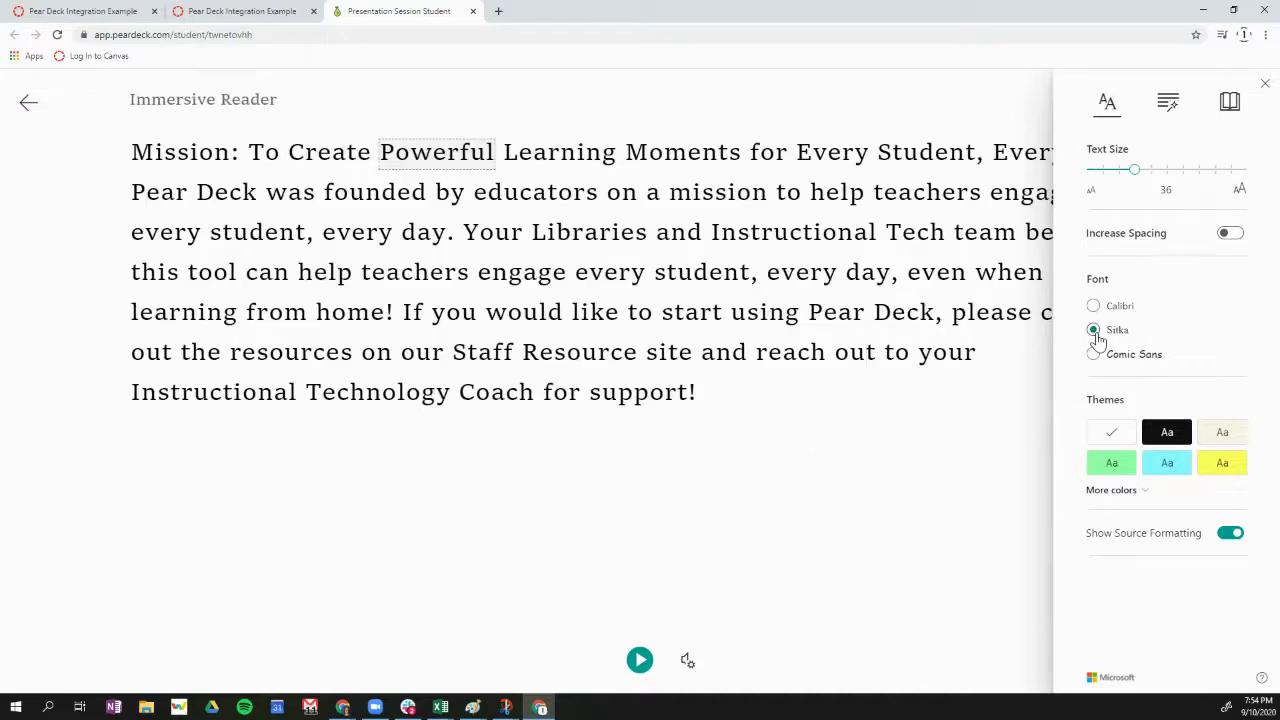
{"action": "left_click", "coordinate": [1224, 434]}
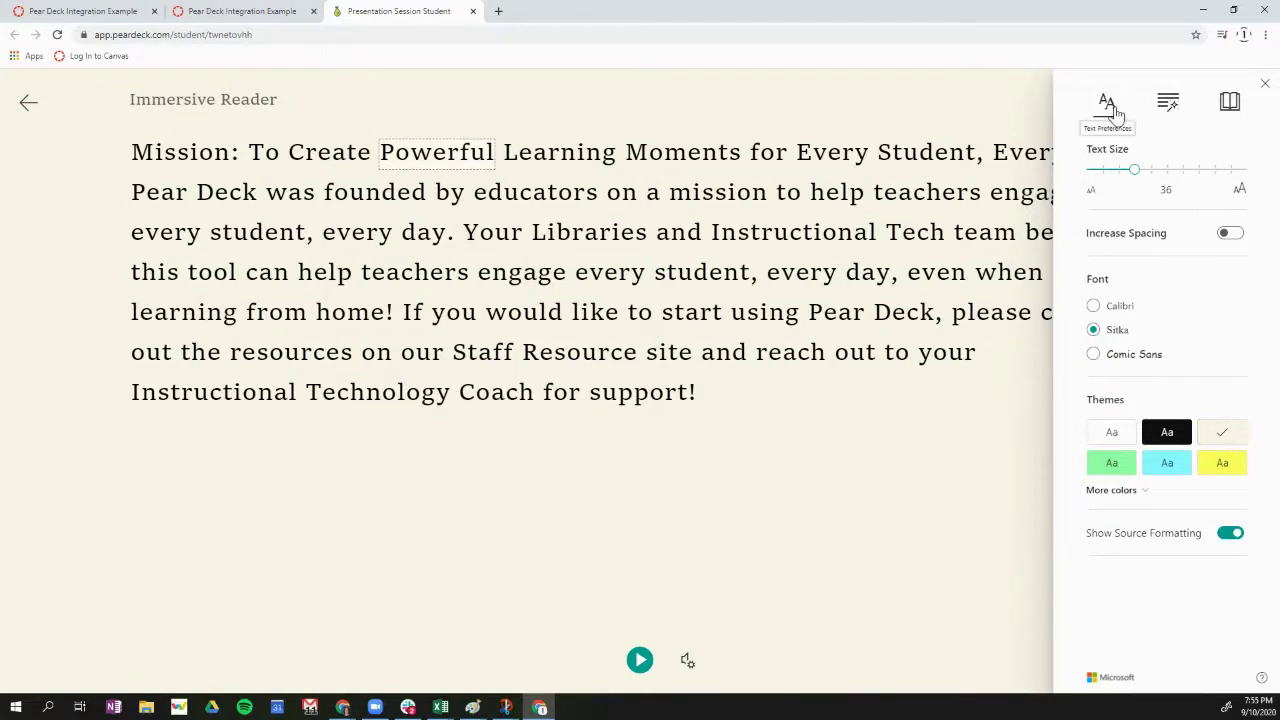
Step: Colour-code nouns, verbs, adjectives and adverbs in the passage, toggling Syllables on then off again
{"action": "left_click", "coordinate": [1170, 110]}
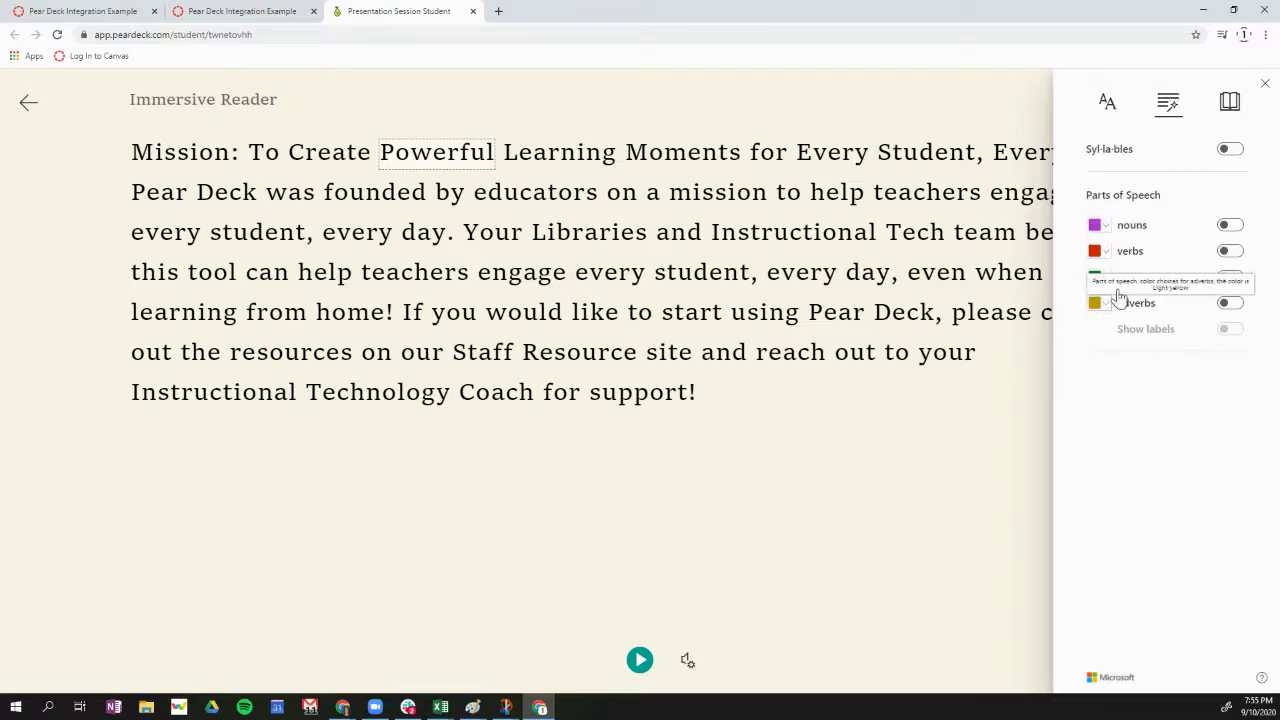
{"action": "left_click", "coordinate": [1232, 226]}
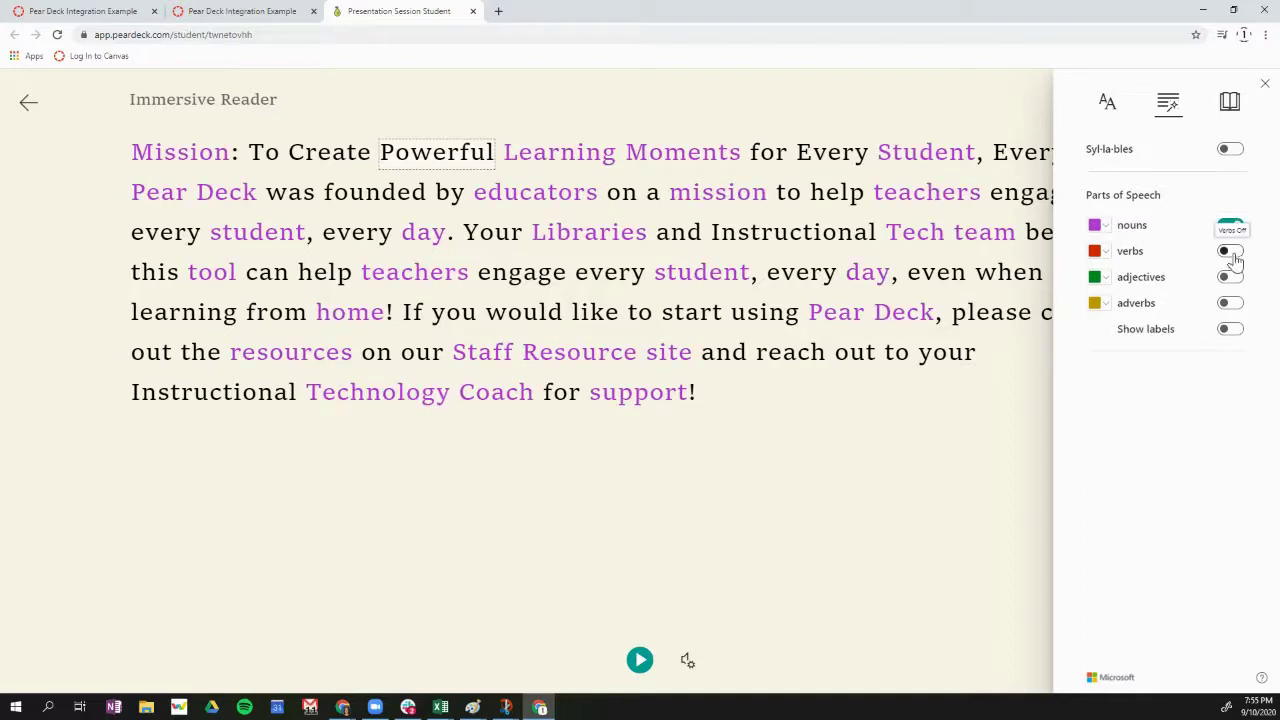
{"action": "left_click", "coordinate": [1232, 252]}
{"action": "left_click", "coordinate": [1232, 278]}
{"action": "left_click", "coordinate": [1234, 304]}
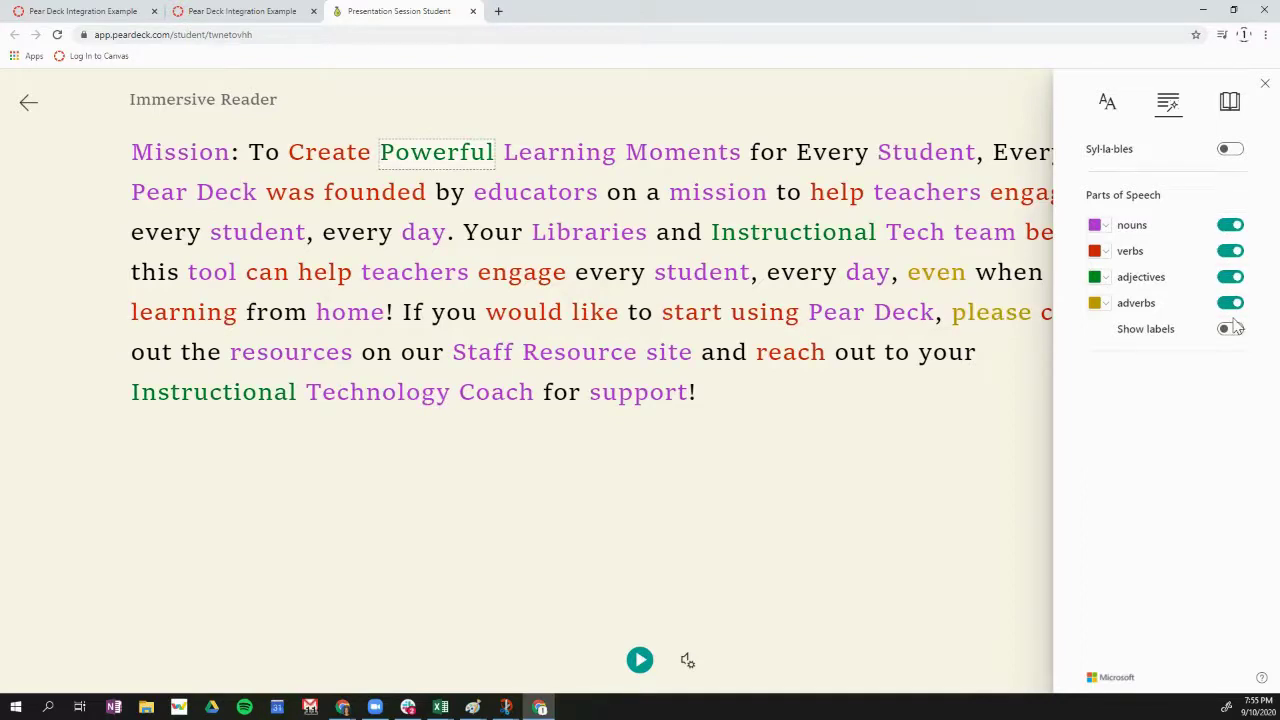
{"action": "left_click", "coordinate": [1232, 151]}
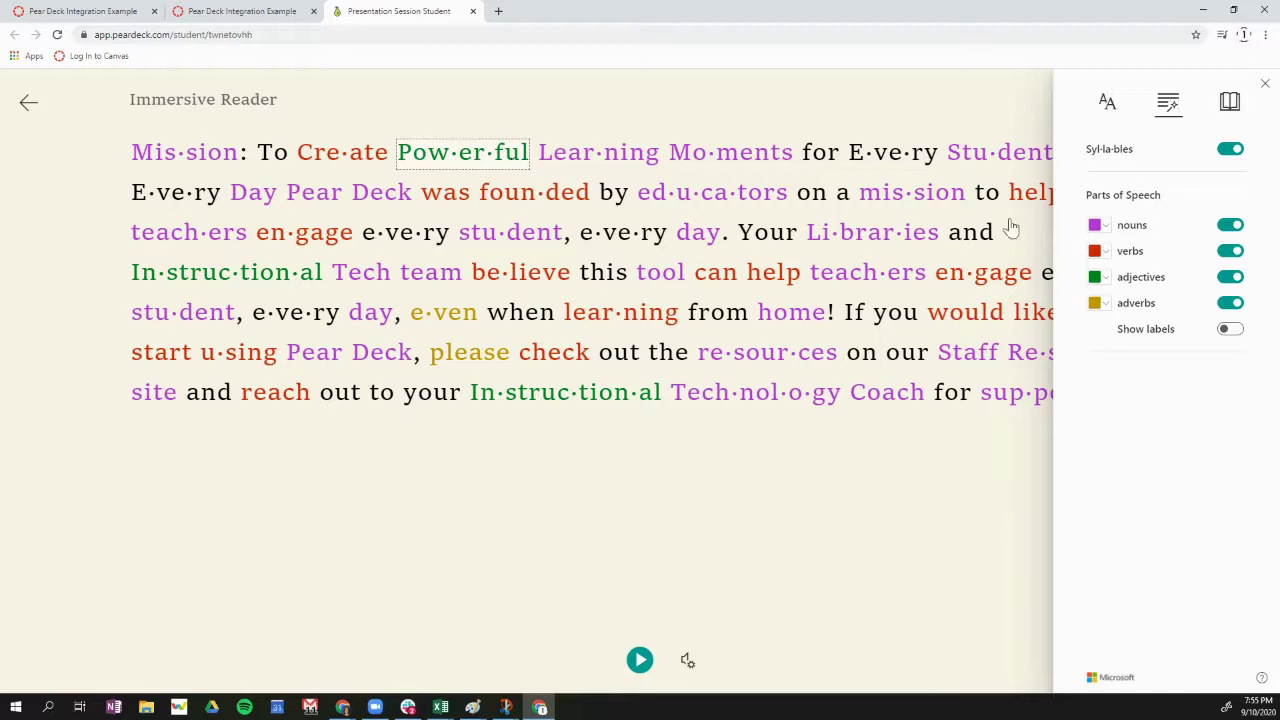
{"action": "left_click", "coordinate": [1230, 150]}
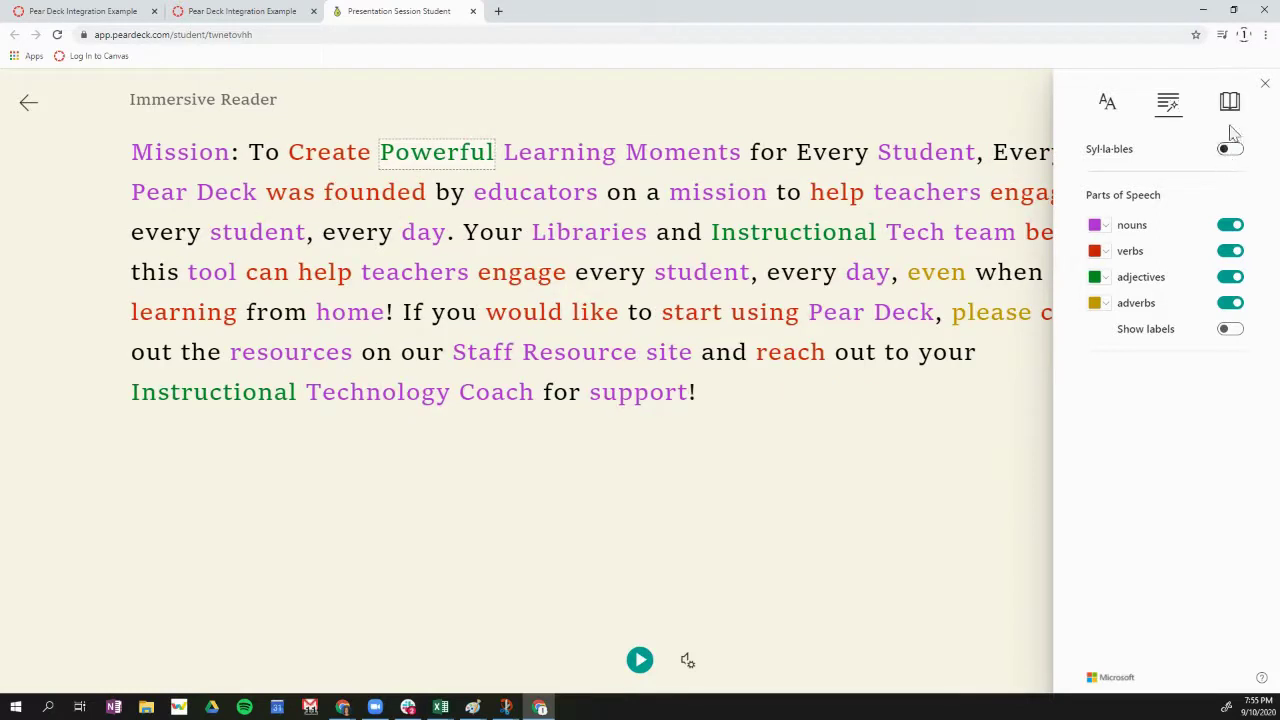
Step: Turn on Line Focus, trying one and three lines before settling on five
{"action": "left_click", "coordinate": [1232, 106]}
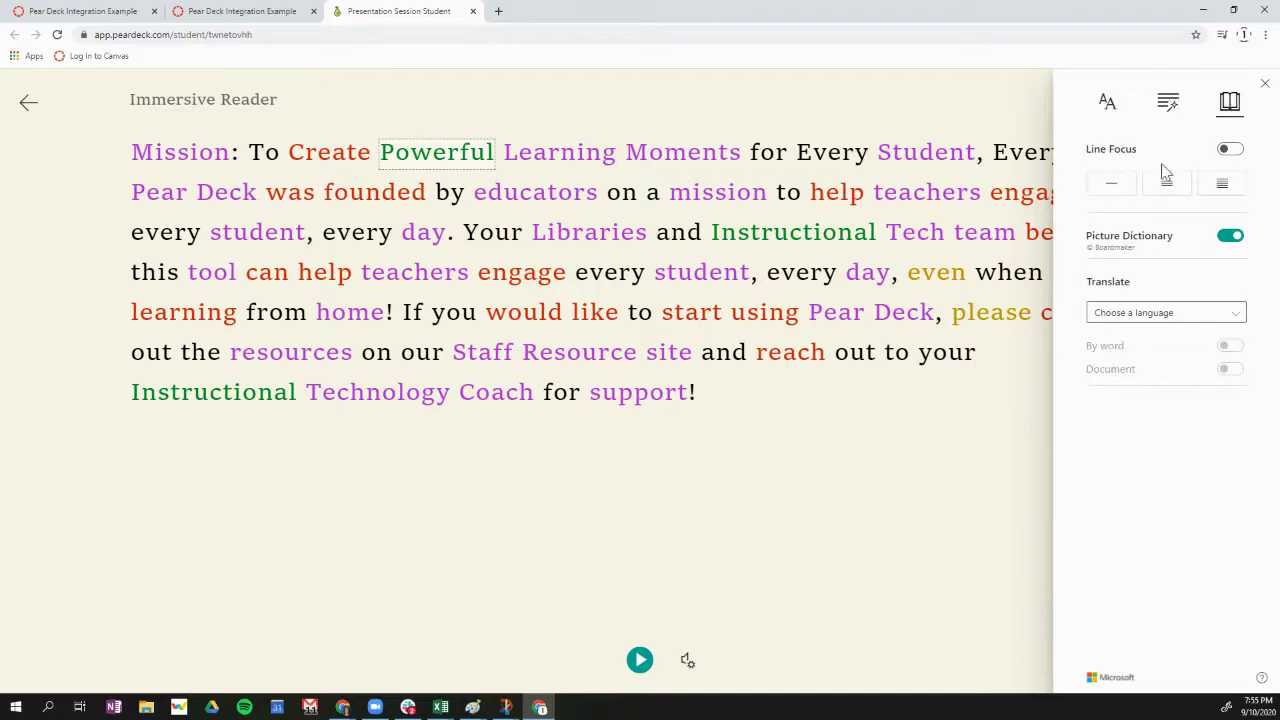
{"action": "left_click", "coordinate": [1112, 186]}
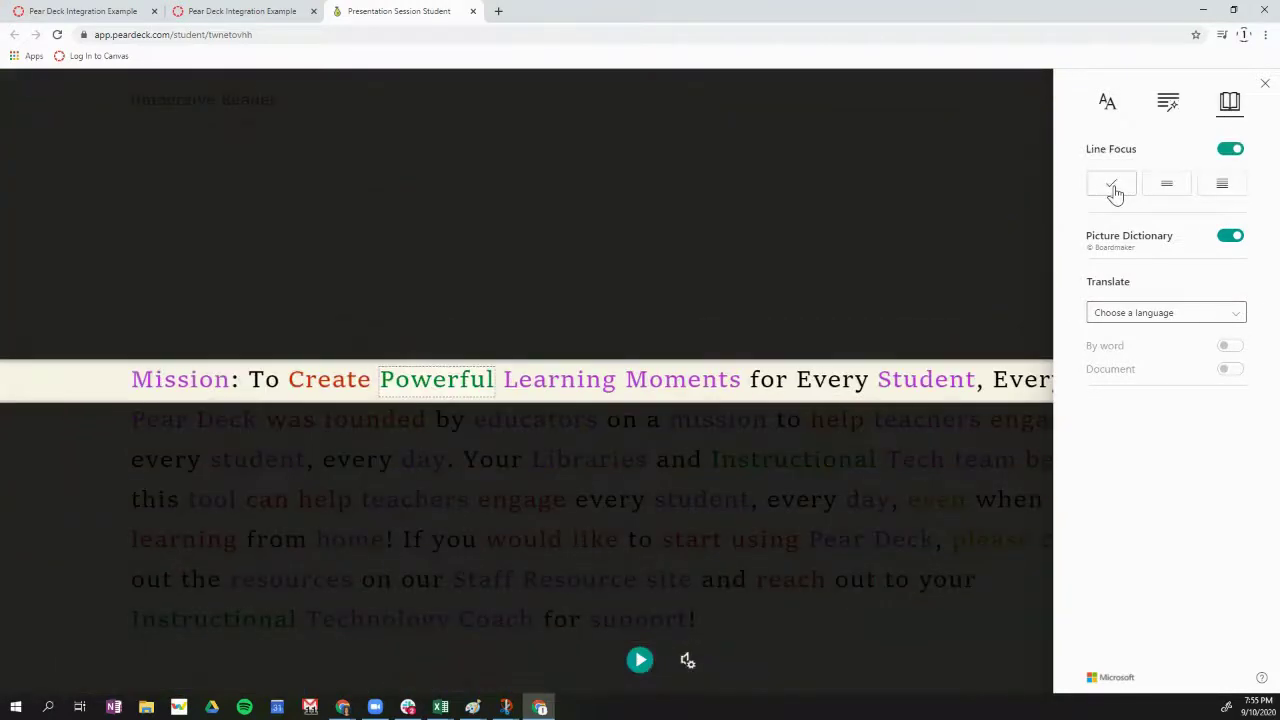
{"action": "left_click", "coordinate": [1168, 188]}
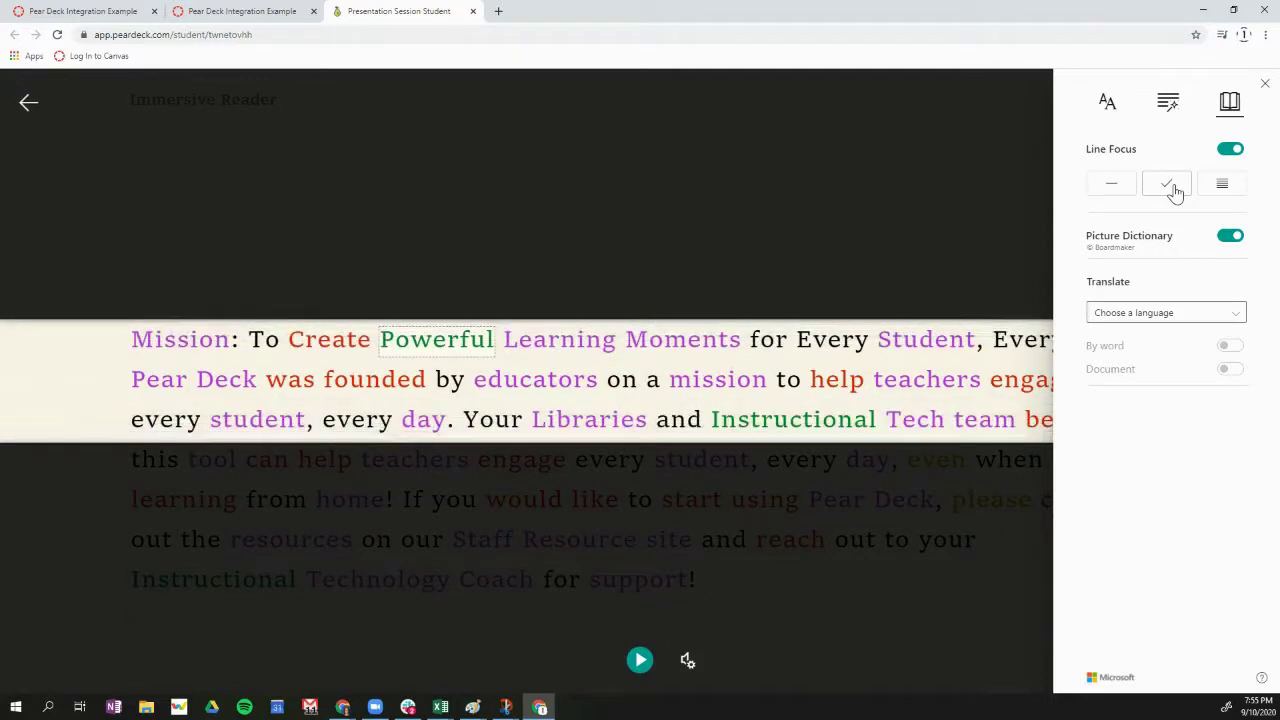
{"action": "left_click", "coordinate": [1227, 194]}
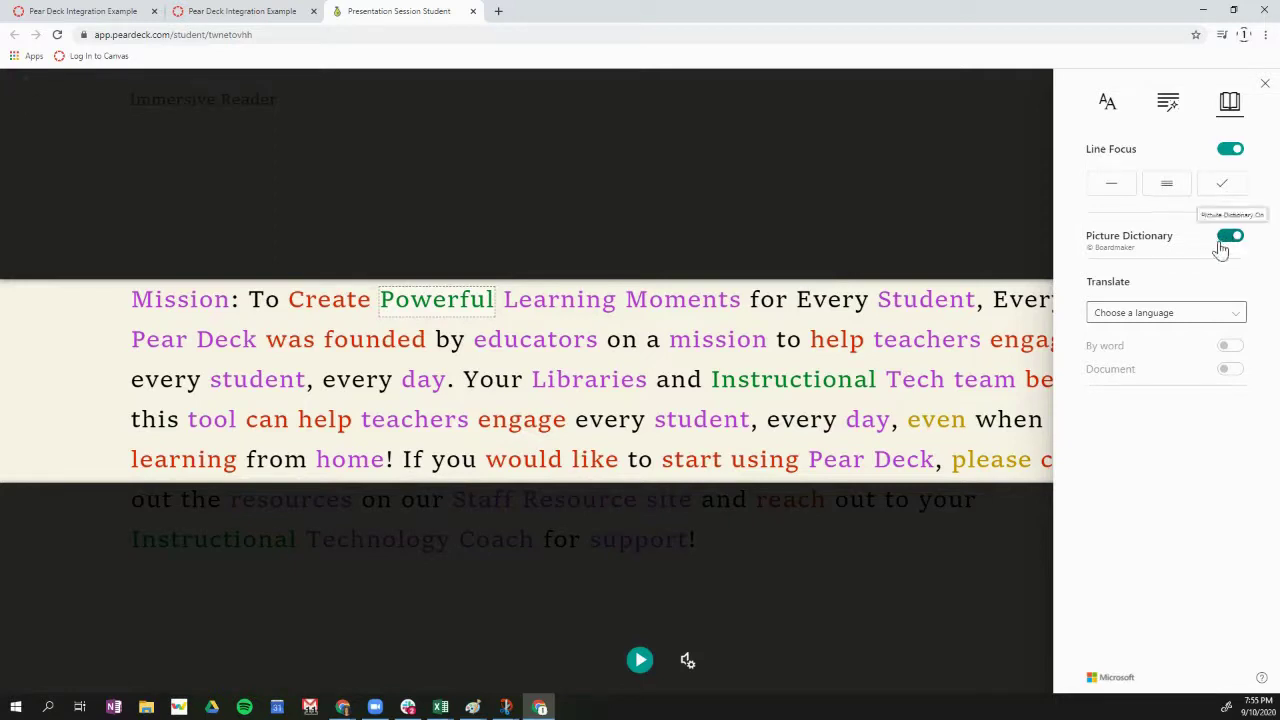
Step: Show the Picture Dictionary image for 'Pear', then close the card
{"action": "left_click", "coordinate": [160, 340]}
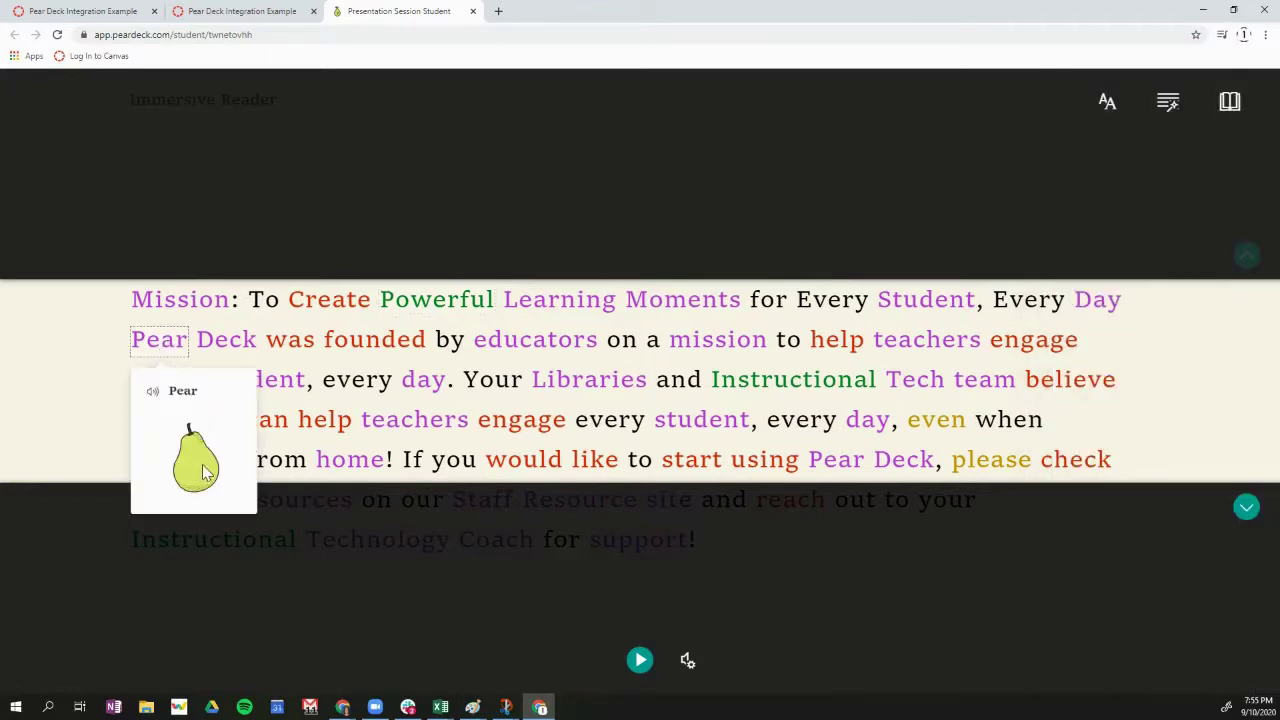
{"action": "left_click", "coordinate": [633, 233]}
{"action": "left_click", "coordinate": [1236, 112]}
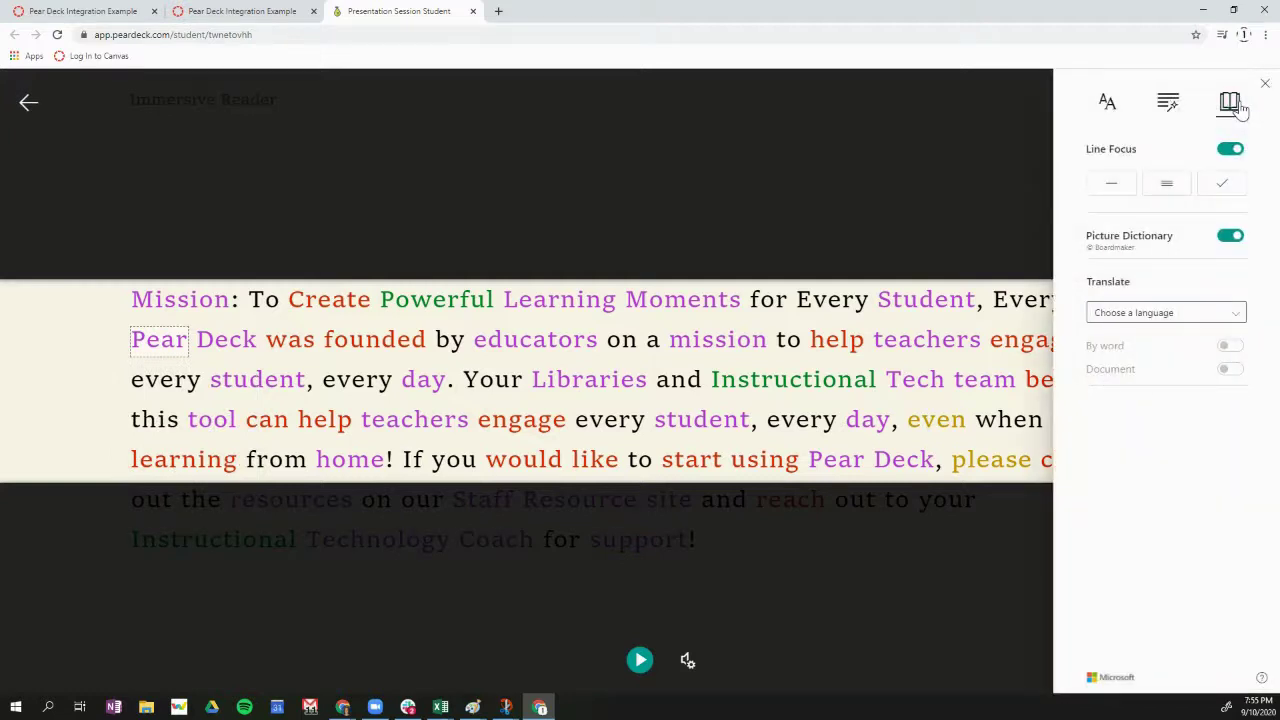
Step: Set the translation language to Spanish (Mexico) and view the Spanish word for 'Pear'
{"action": "left_click", "coordinate": [1237, 316]}
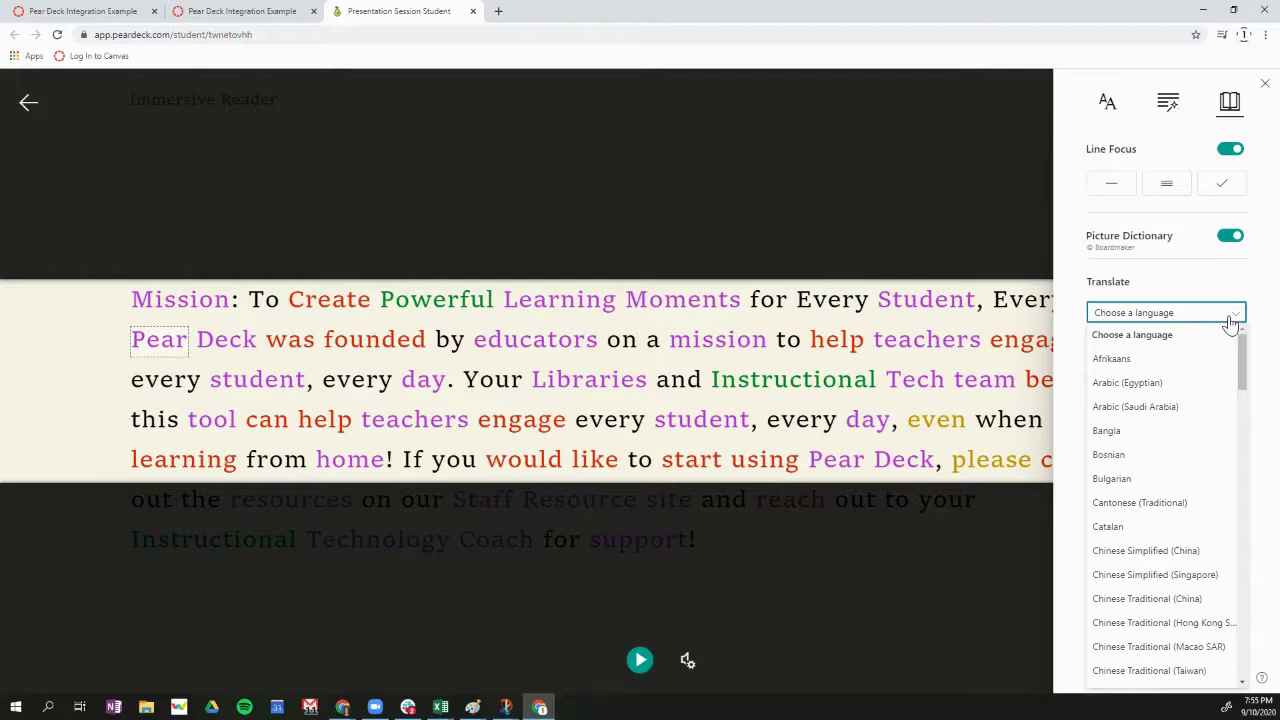
{"action": "scroll", "coordinate": [1170, 452], "scroll_direction": "down", "scroll_amount": 5}
{"action": "scroll", "coordinate": [1172, 455], "scroll_direction": "down", "scroll_amount": 6}
{"action": "scroll", "coordinate": [1172, 455], "scroll_direction": "down", "scroll_amount": 12}
{"action": "scroll", "coordinate": [1172, 453], "scroll_direction": "down", "scroll_amount": 1}
{"action": "left_click", "coordinate": [1144, 498]}
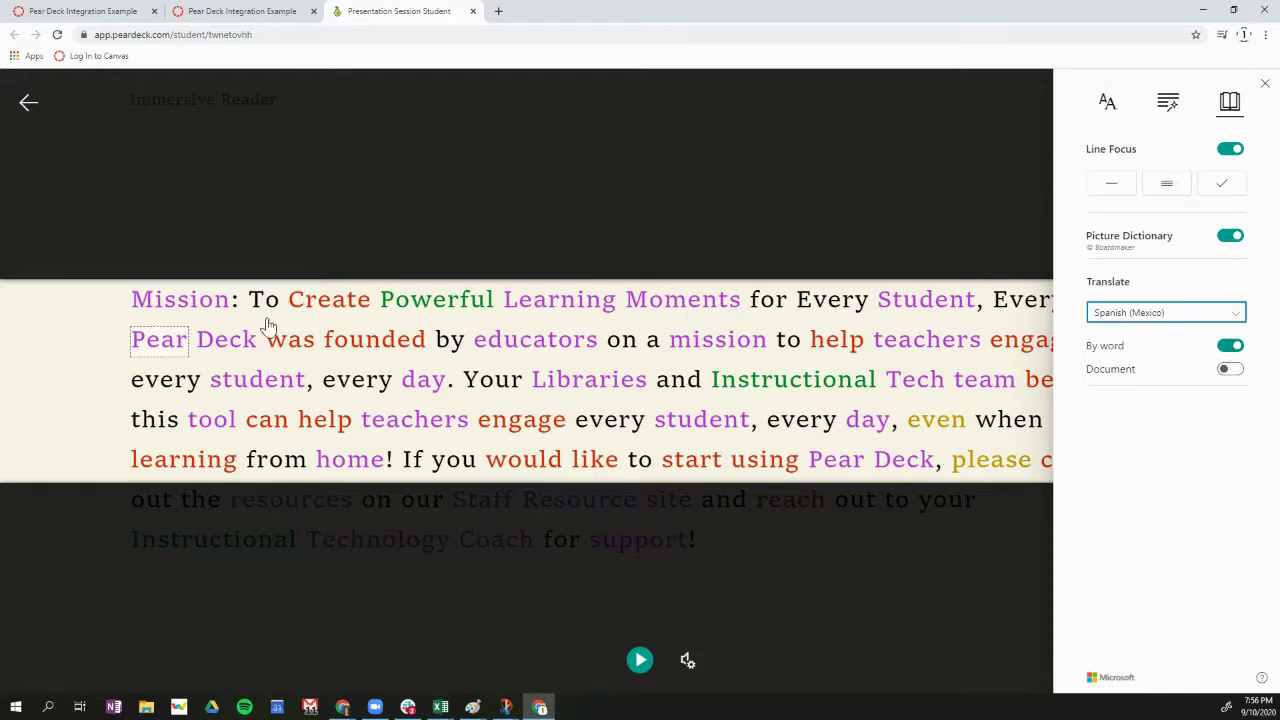
{"action": "left_click", "coordinate": [162, 345]}
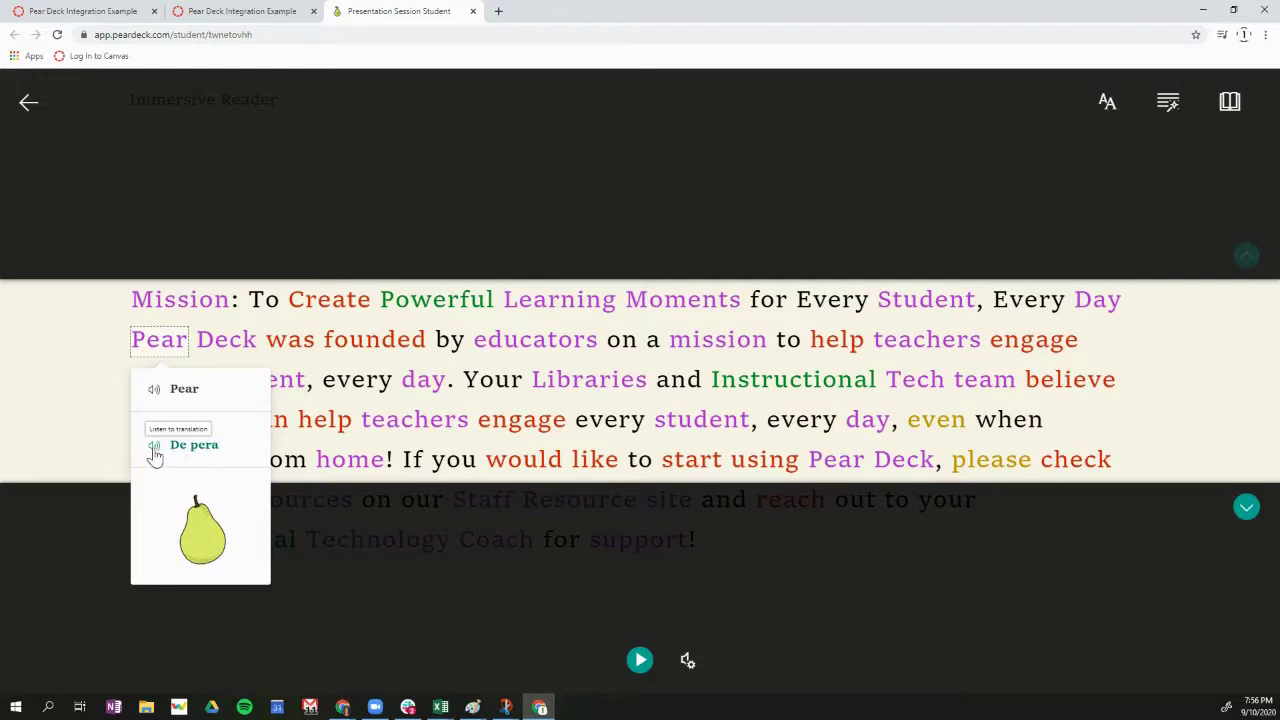
{"action": "left_click", "coordinate": [1229, 101]}
Step: Turn on Document translation and switch between Original and Spanish, ending on Spanish
{"action": "left_click", "coordinate": [1230, 369]}
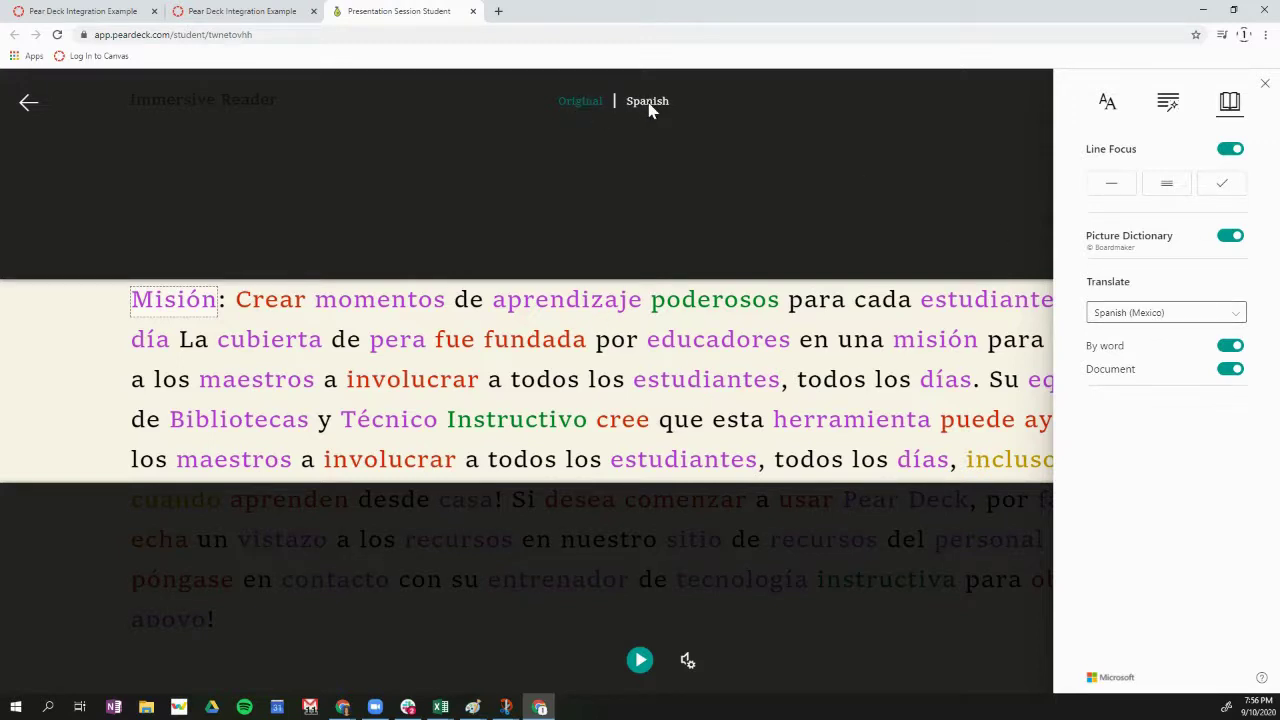
{"action": "left_click", "coordinate": [594, 106]}
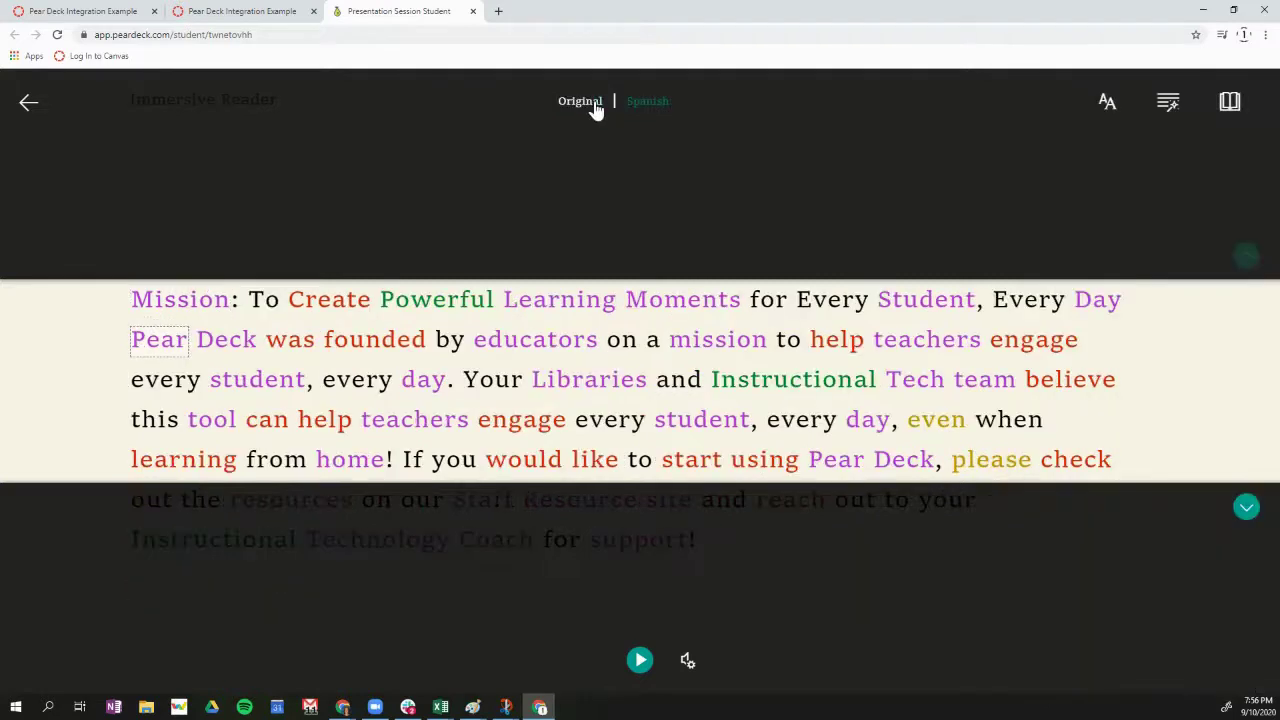
{"action": "left_click", "coordinate": [634, 104]}
{"action": "left_click", "coordinate": [583, 104]}
{"action": "left_click", "coordinate": [662, 108]}
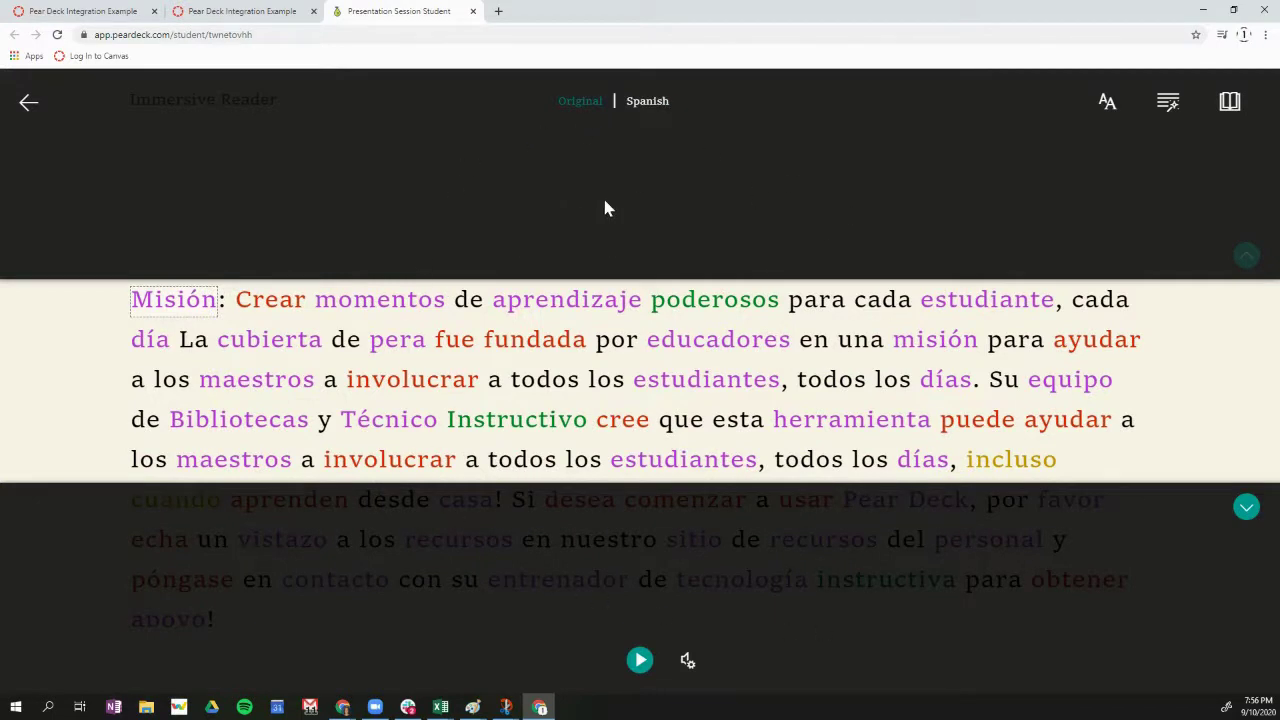
Step: Exit the Immersive Reader and submit the work to the teacher from slide 14
{"action": "left_click", "coordinate": [30, 112]}
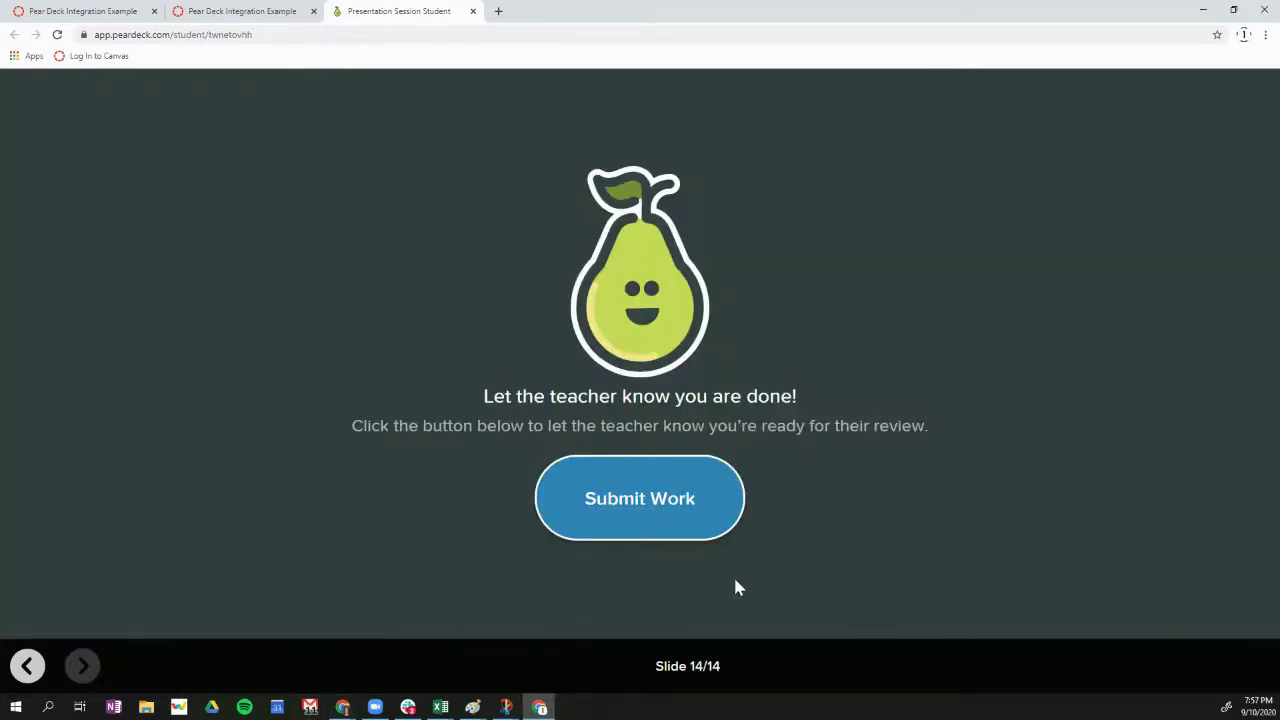
{"action": "left_click", "coordinate": [650, 520]}
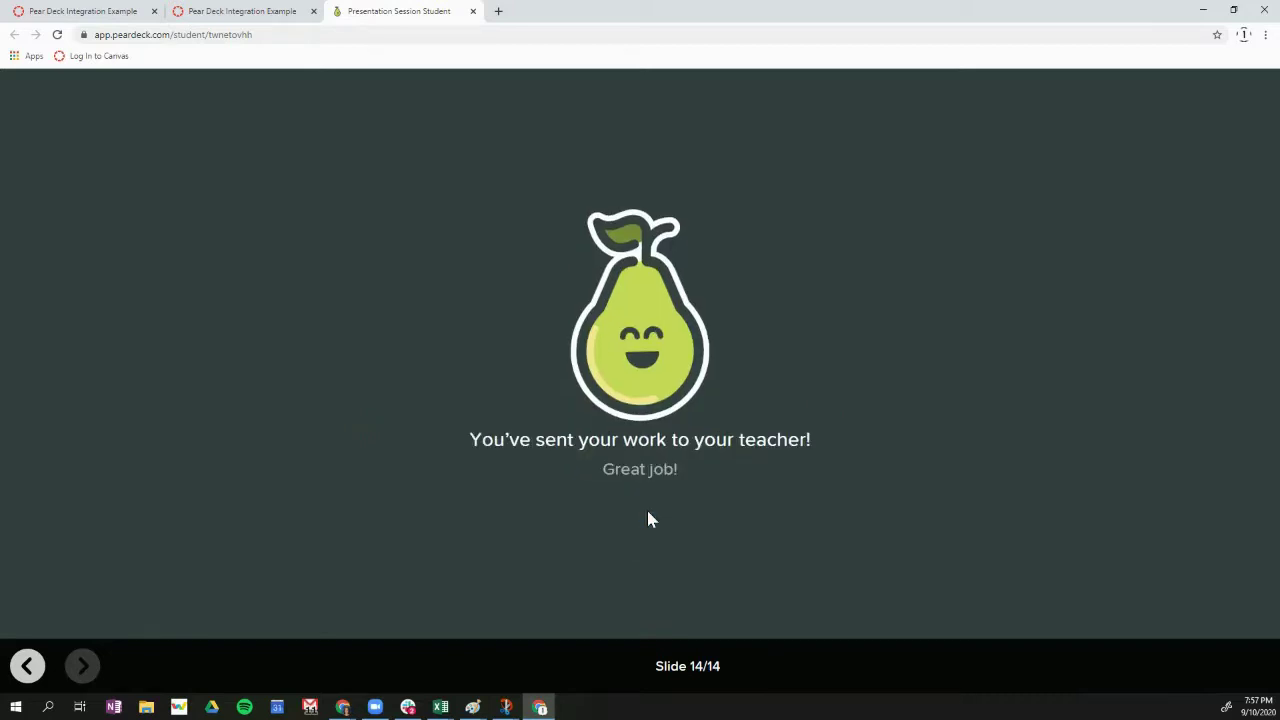